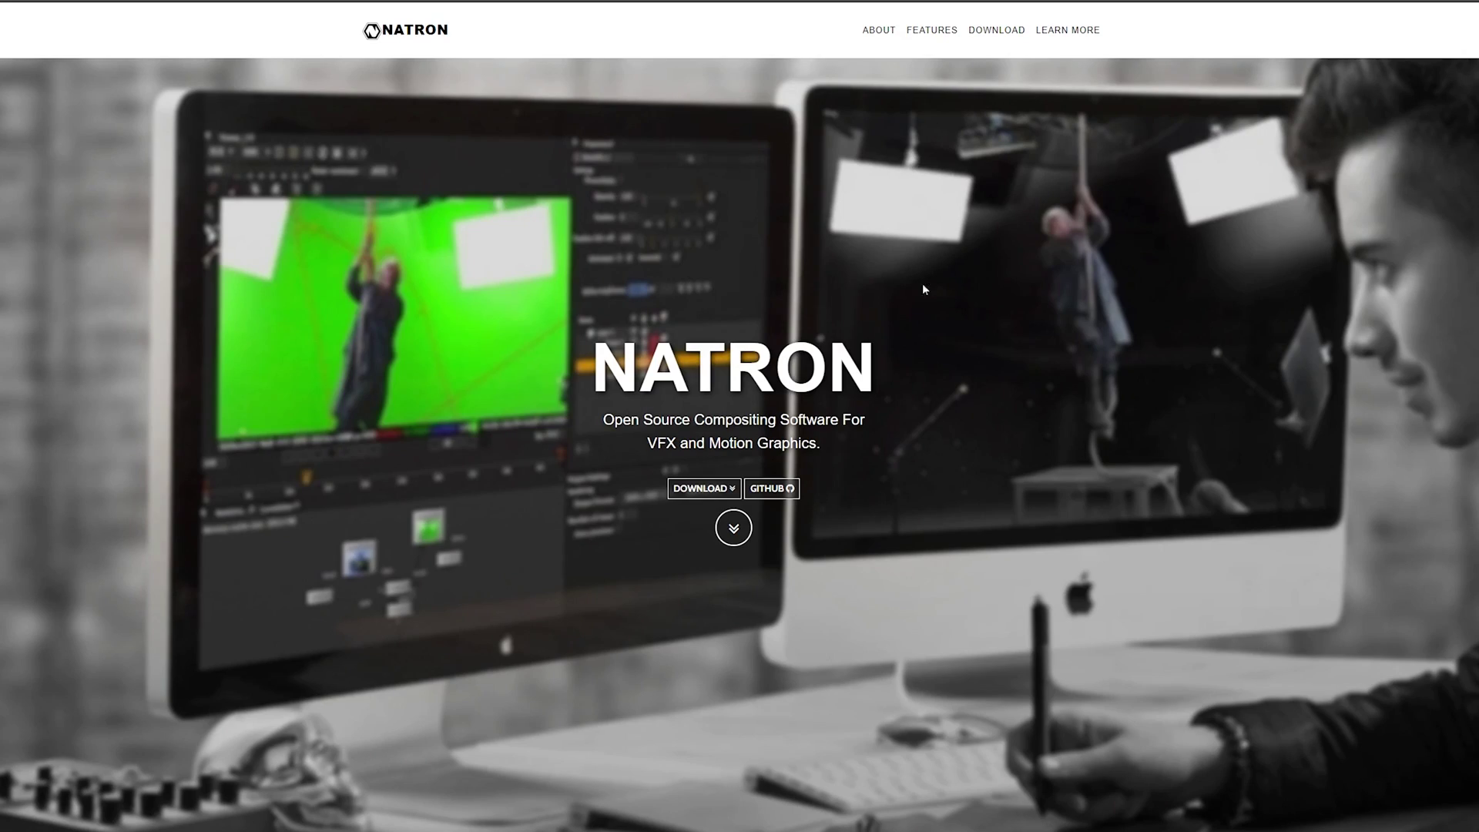
Step: Download the community plugins GitHub repository as the natron-plugins-master ZIP archive
click(702, 490)
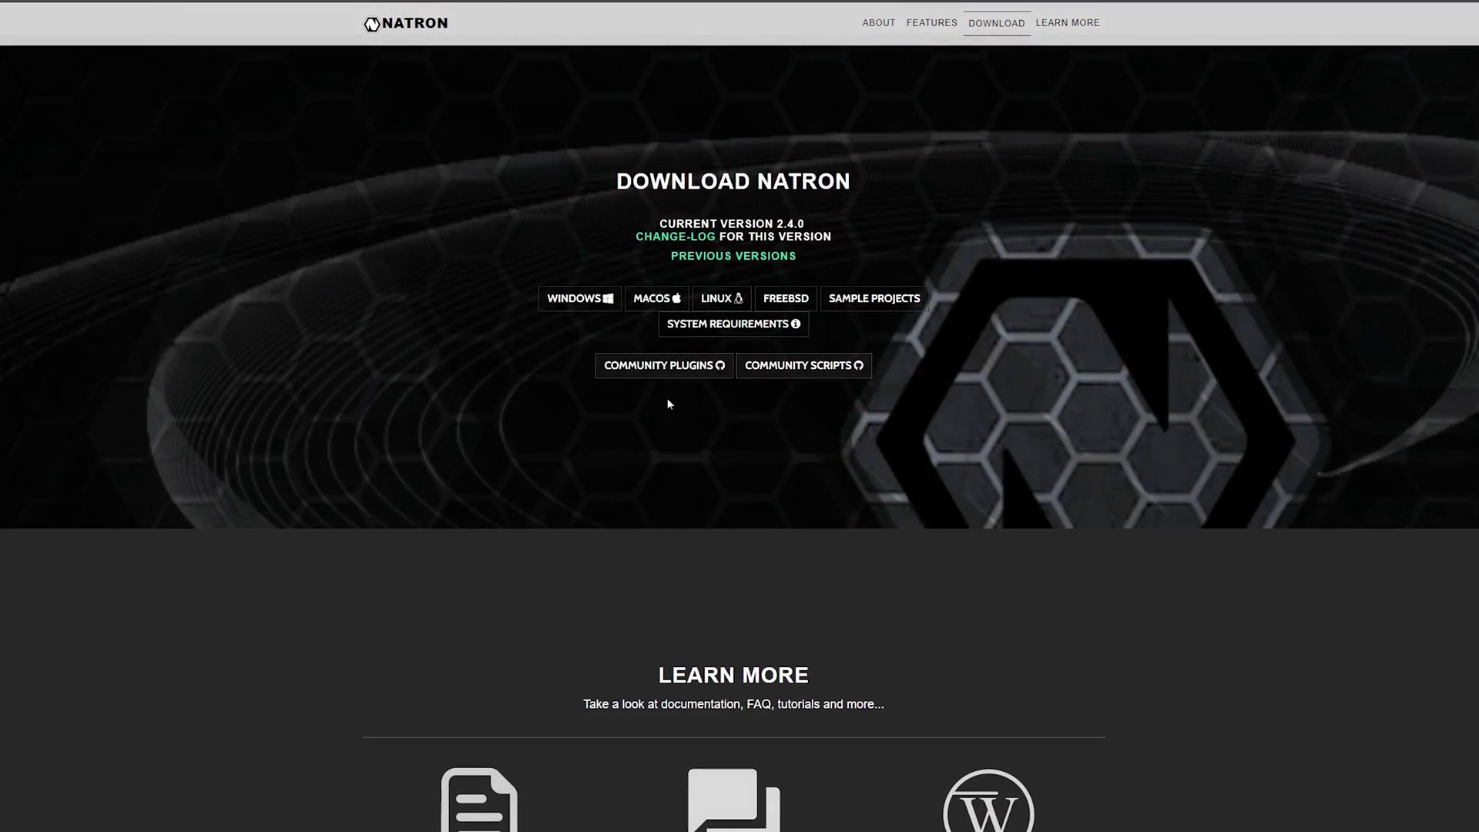
click(664, 365)
click(913, 174)
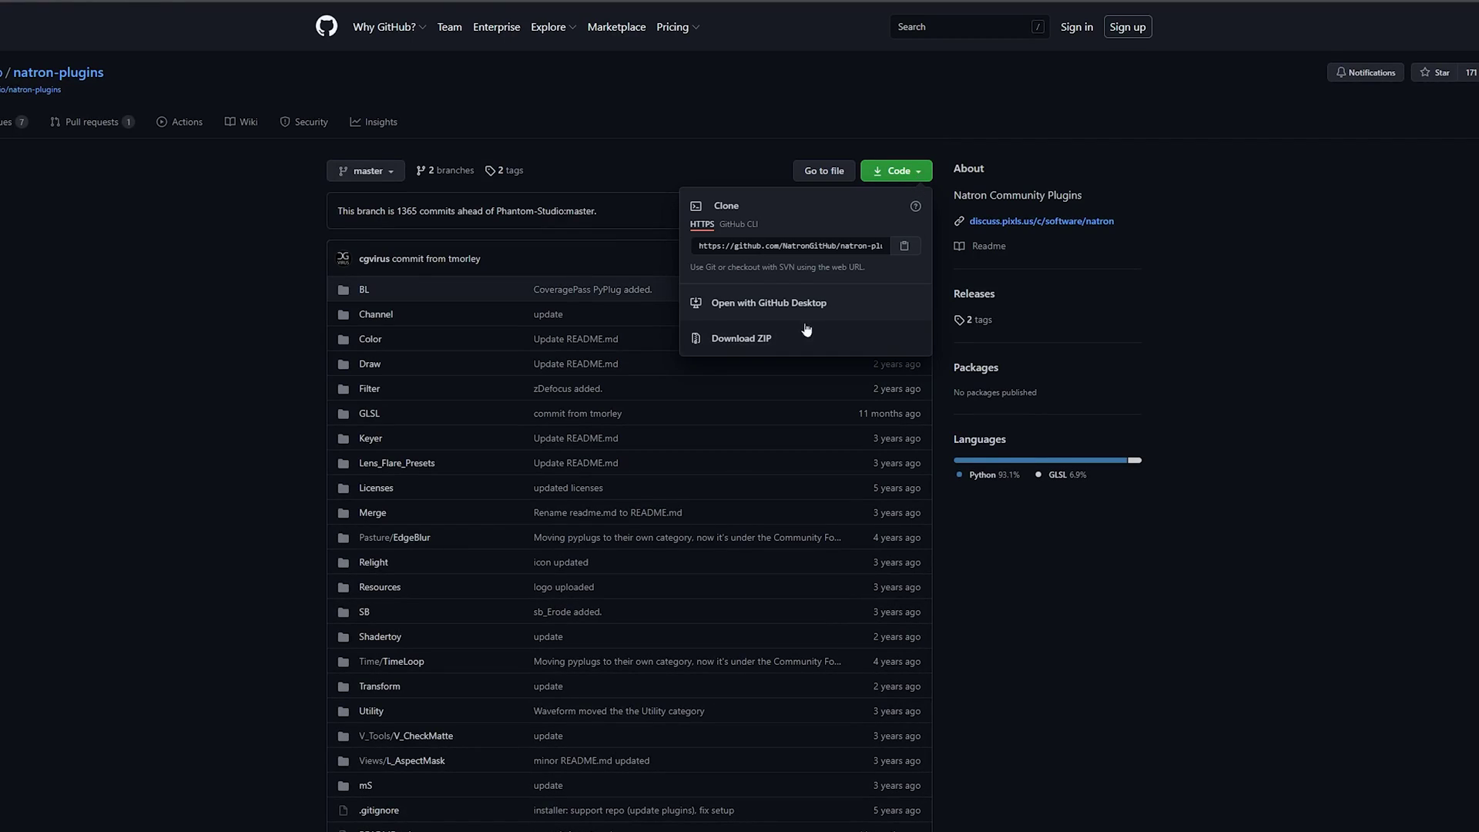
click(1071, 582)
scroll(1071, 581, down, 7)
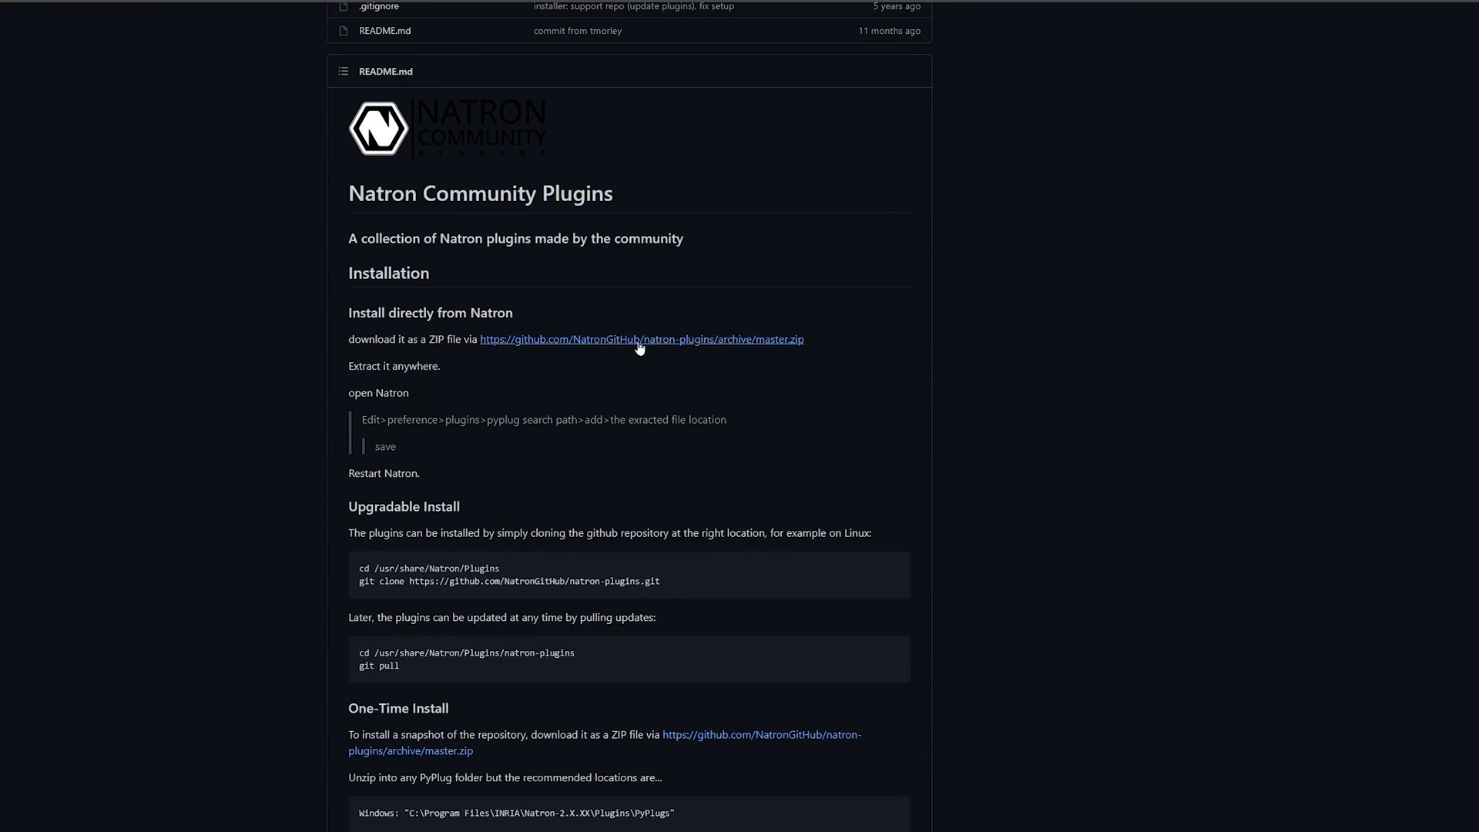
click(638, 344)
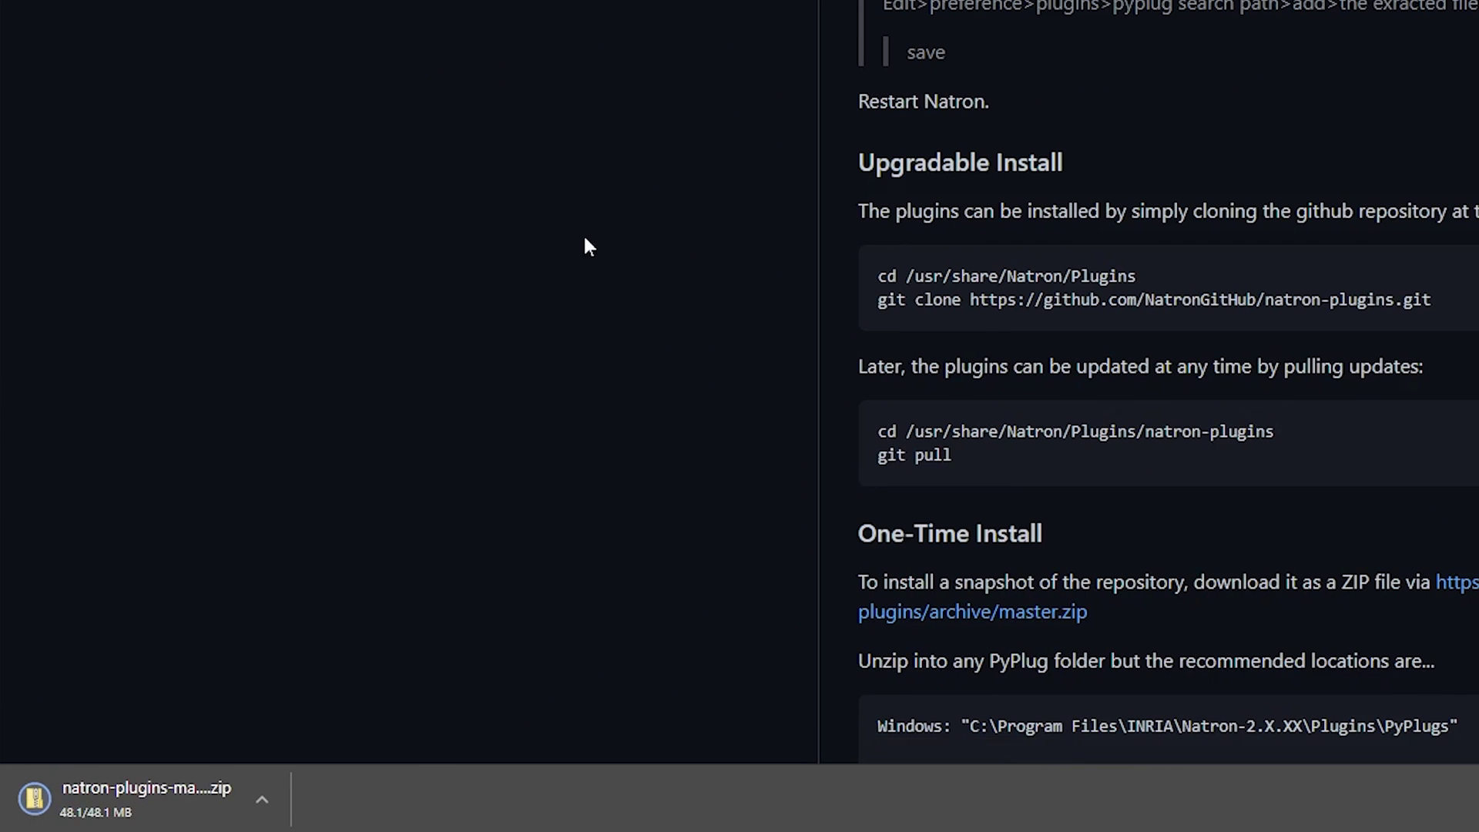
Step: Open the downloaded ZIP and select its natron-plugins-master folder
click(149, 804)
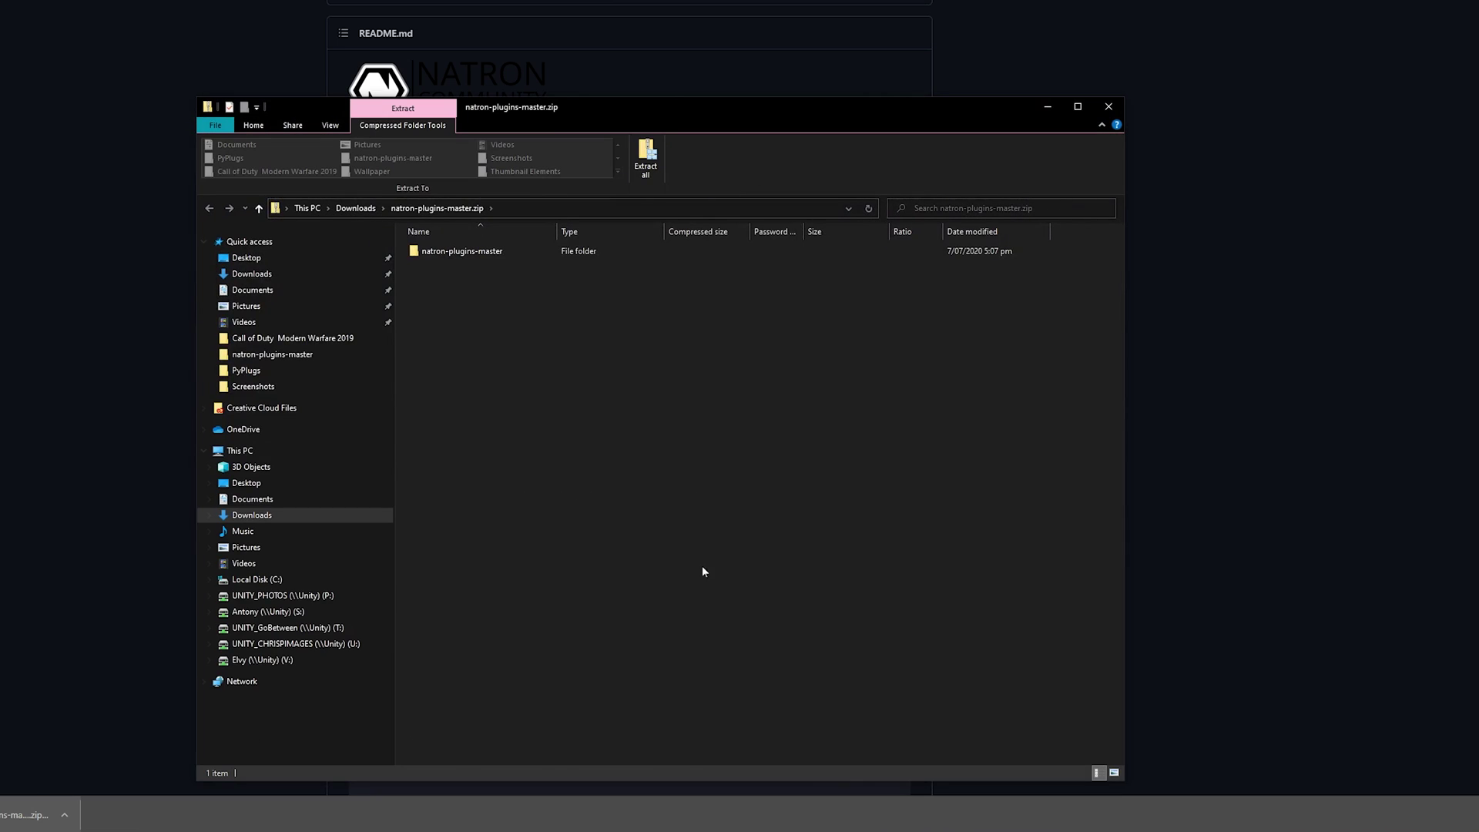
click(530, 253)
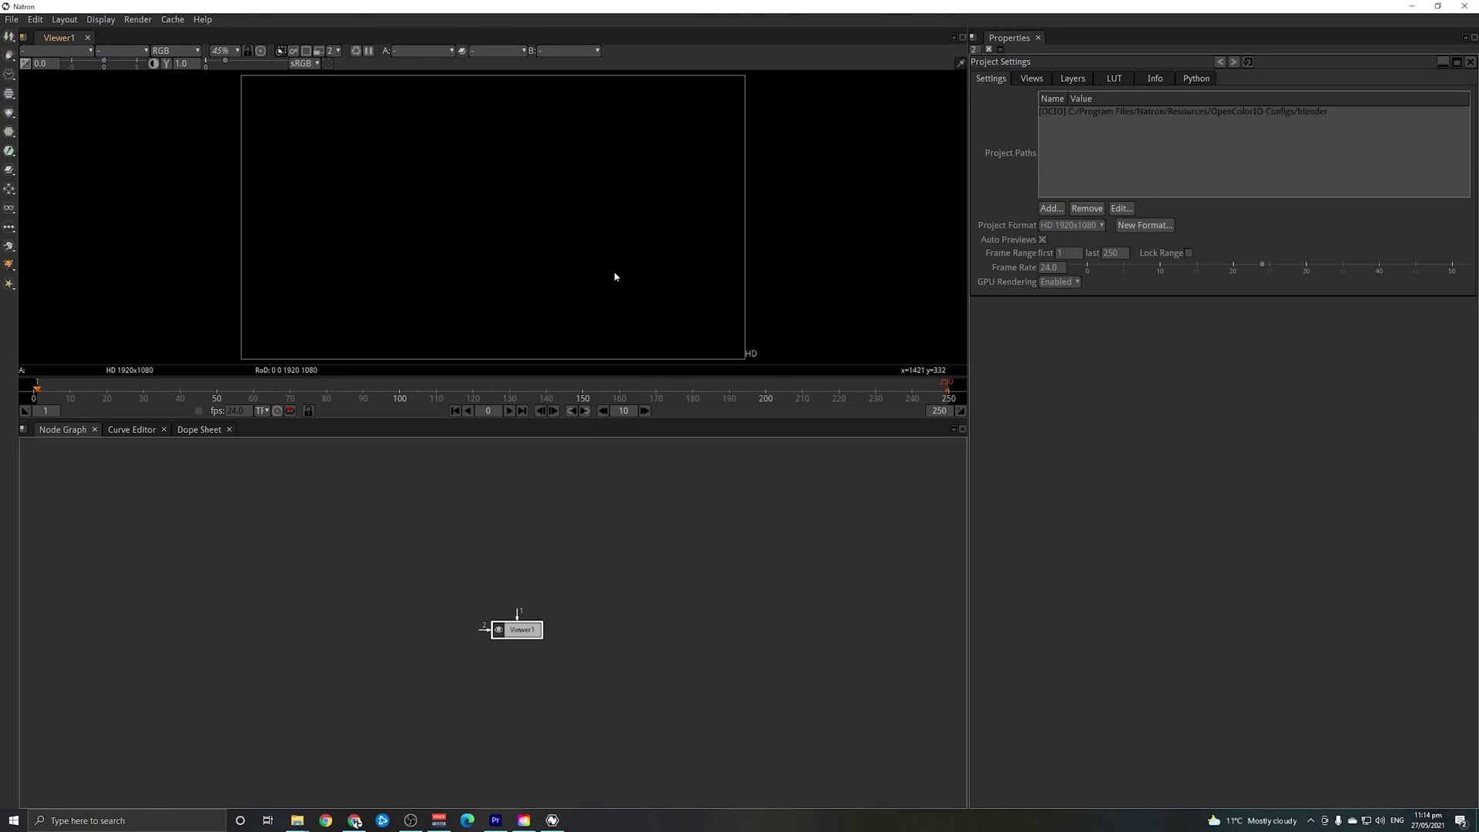
Step: Browse the Community plugin categories and create a bl_Bytes [Community] node
click(10, 246)
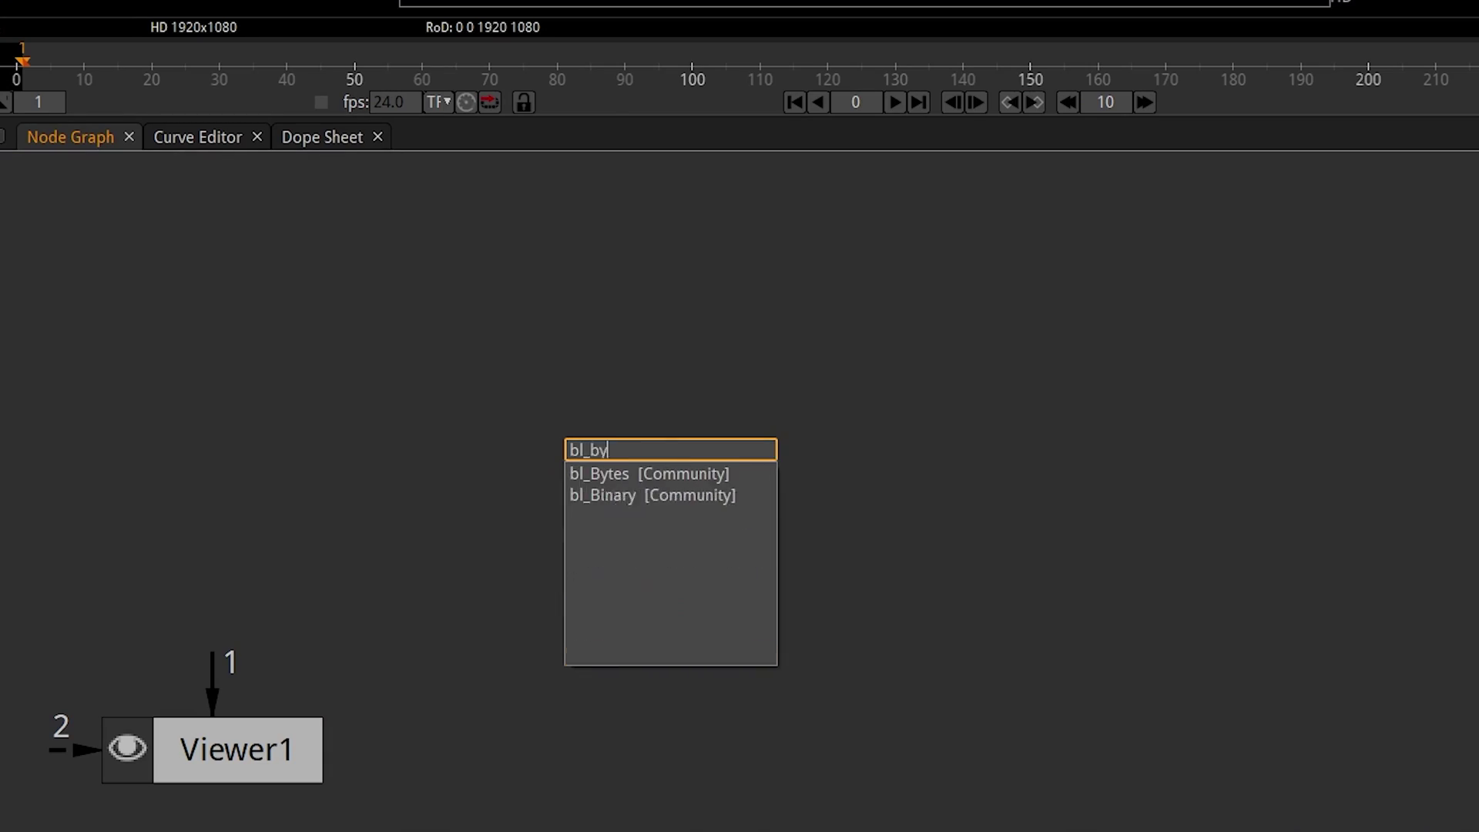
click(666, 479)
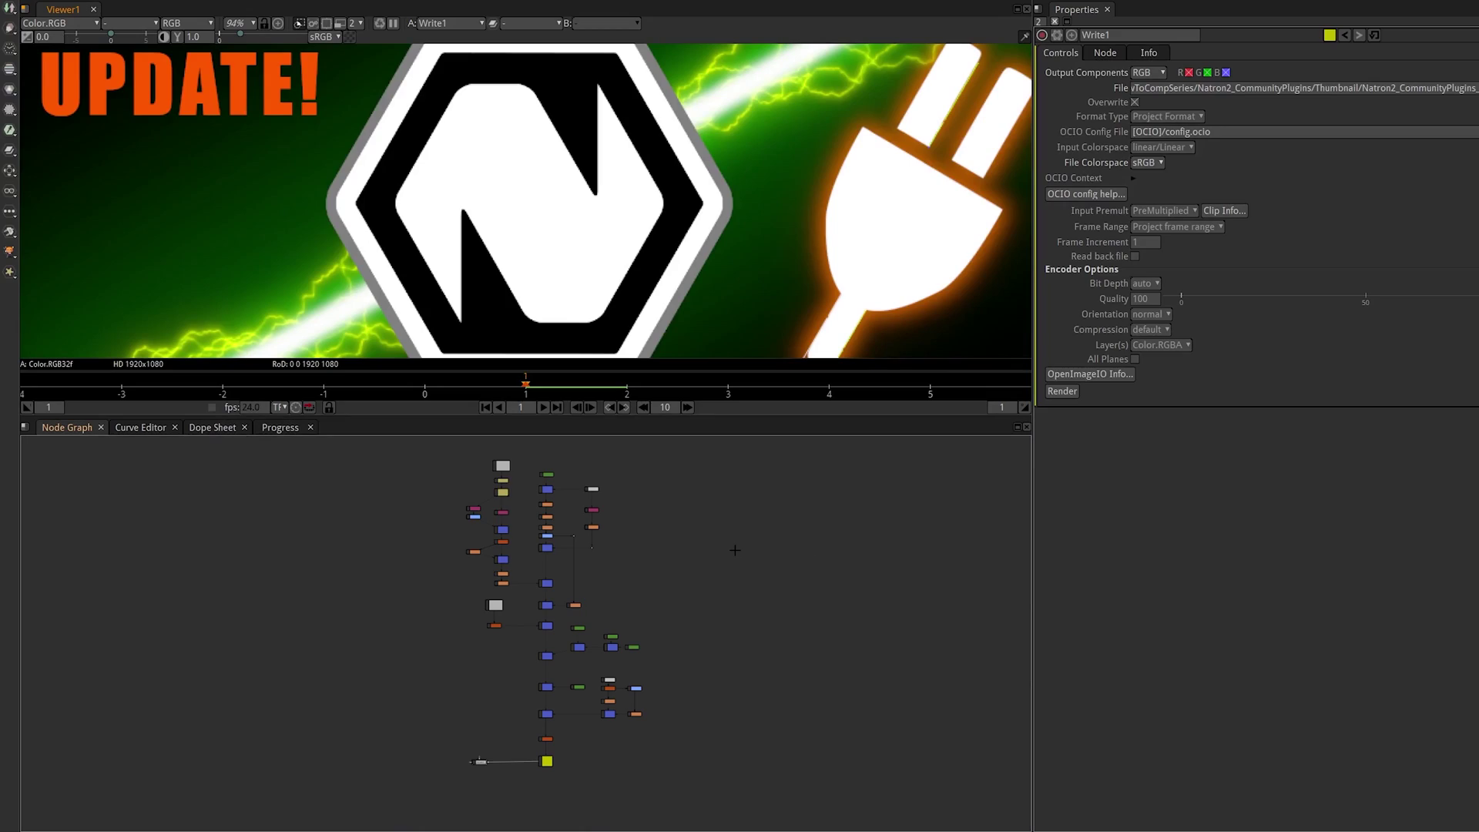
key(f)
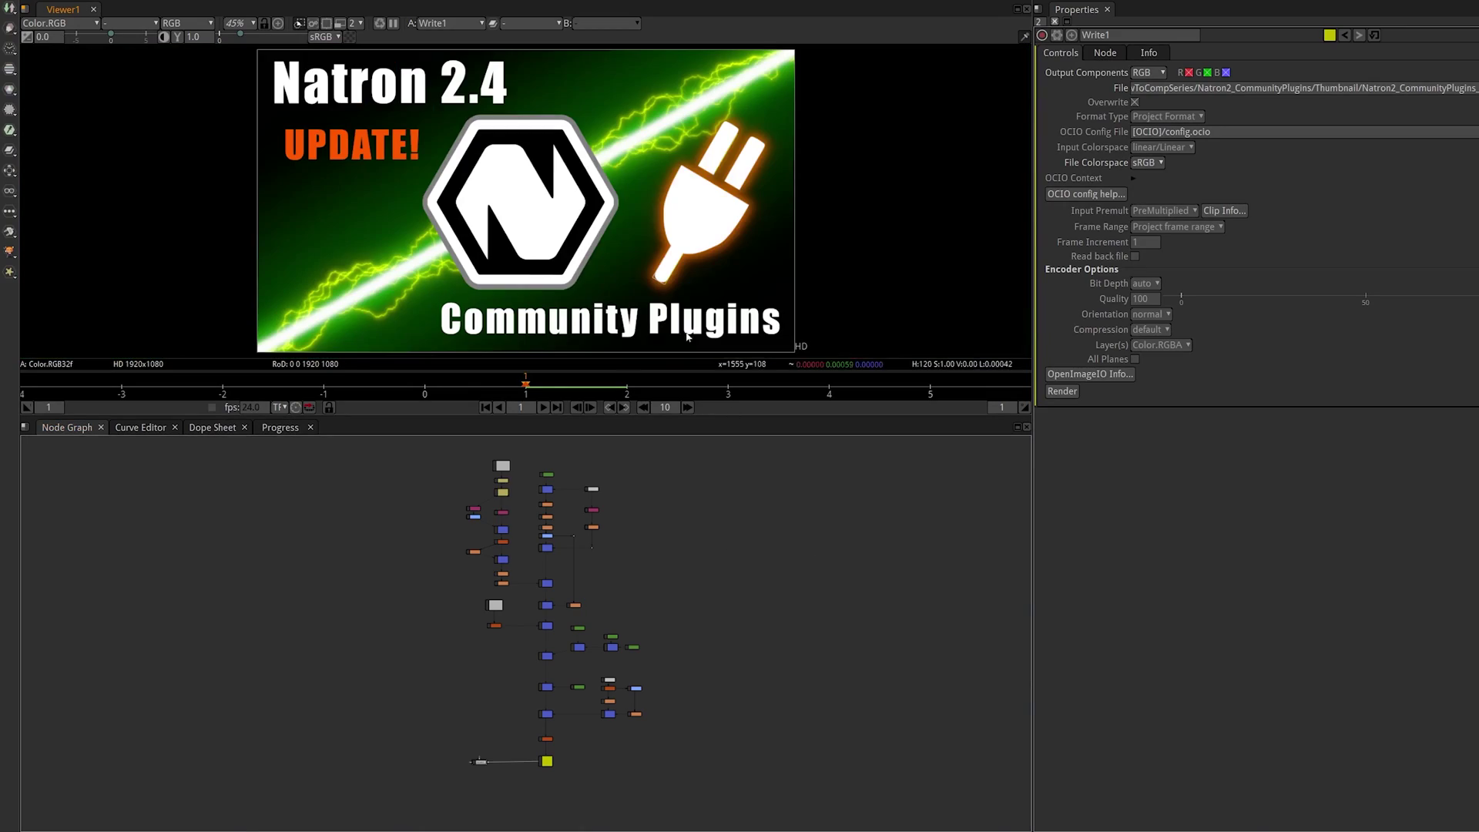
scroll(529, 590, up, 3)
scroll(528, 591, up, 3)
click(568, 624)
key(1)
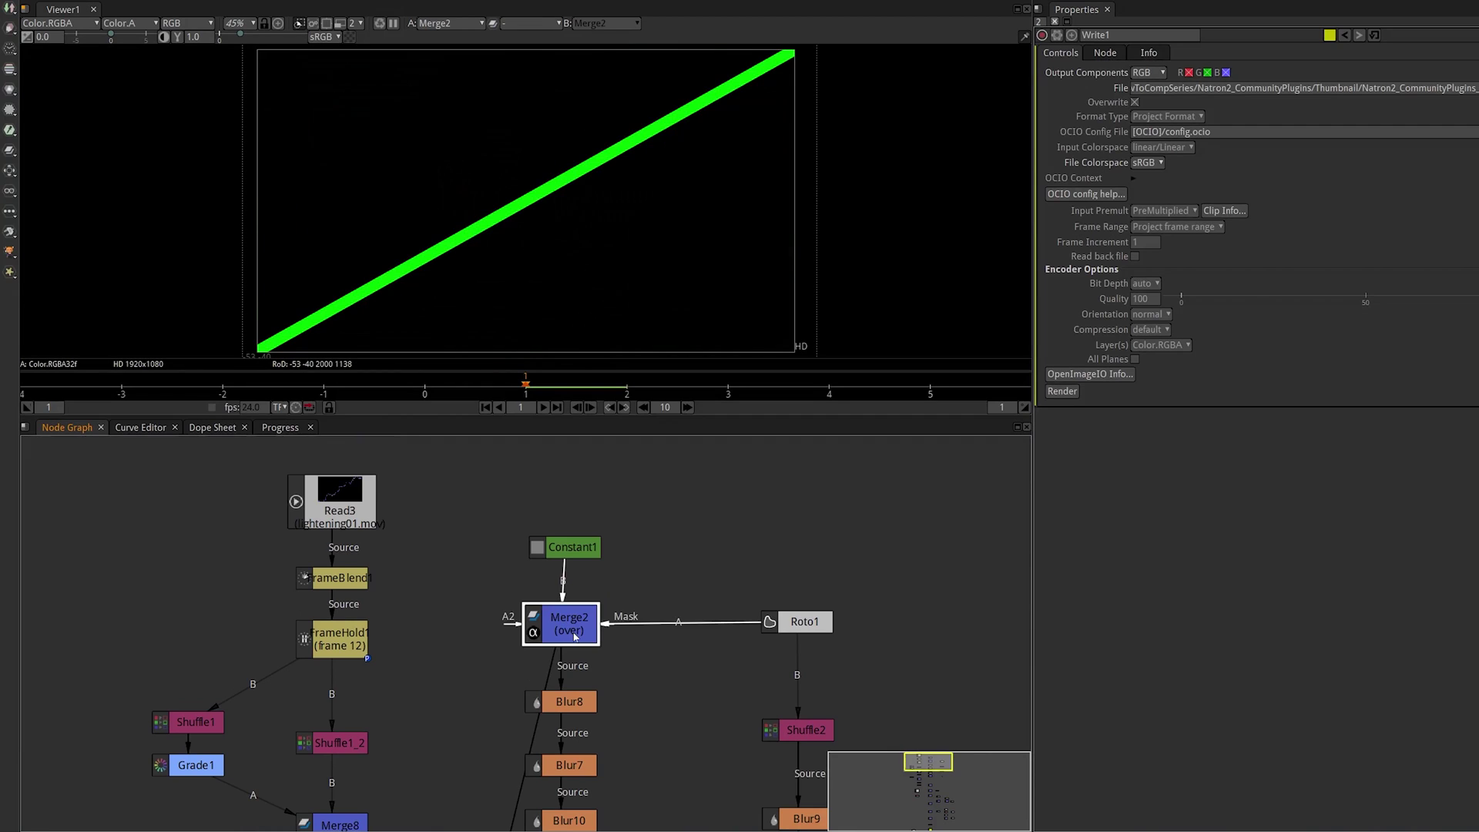
scroll(567, 624, down, 3)
scroll(564, 625, down, 2)
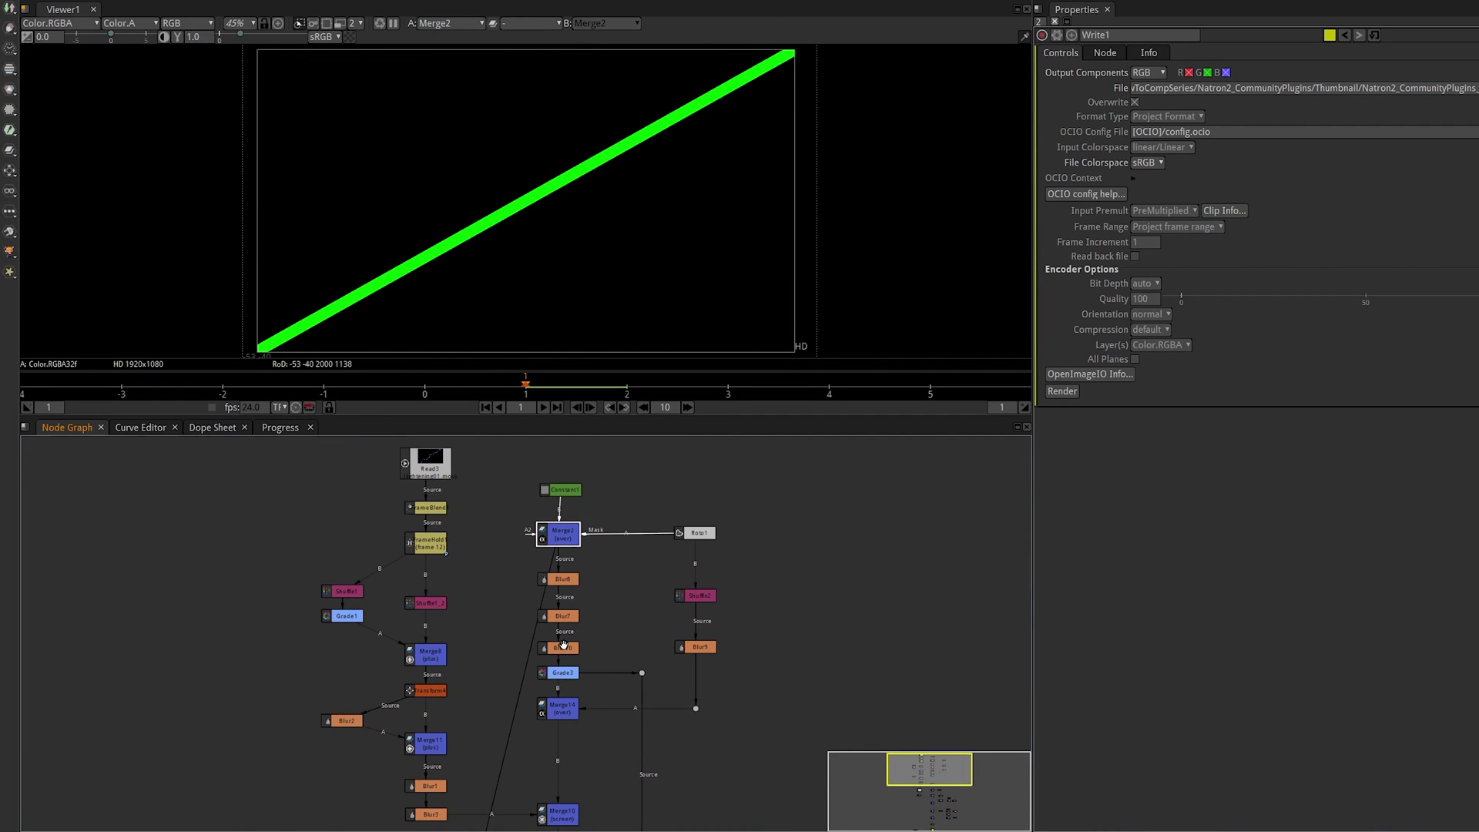
click(562, 646)
key(1)
scroll(567, 635, up, 3)
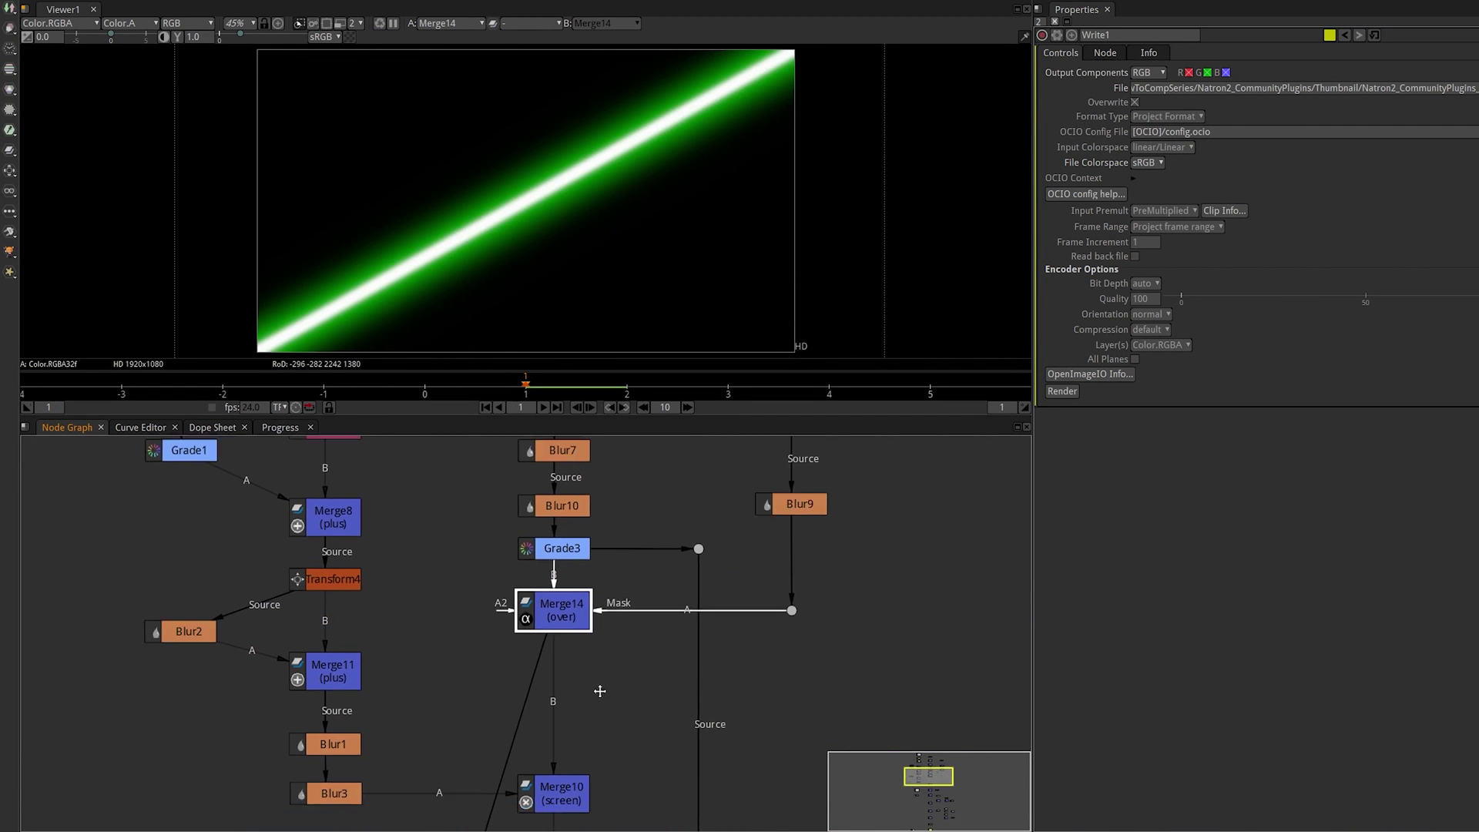
scroll(598, 690, down, 3)
scroll(604, 698, down, 3)
scroll(602, 670, down, 2)
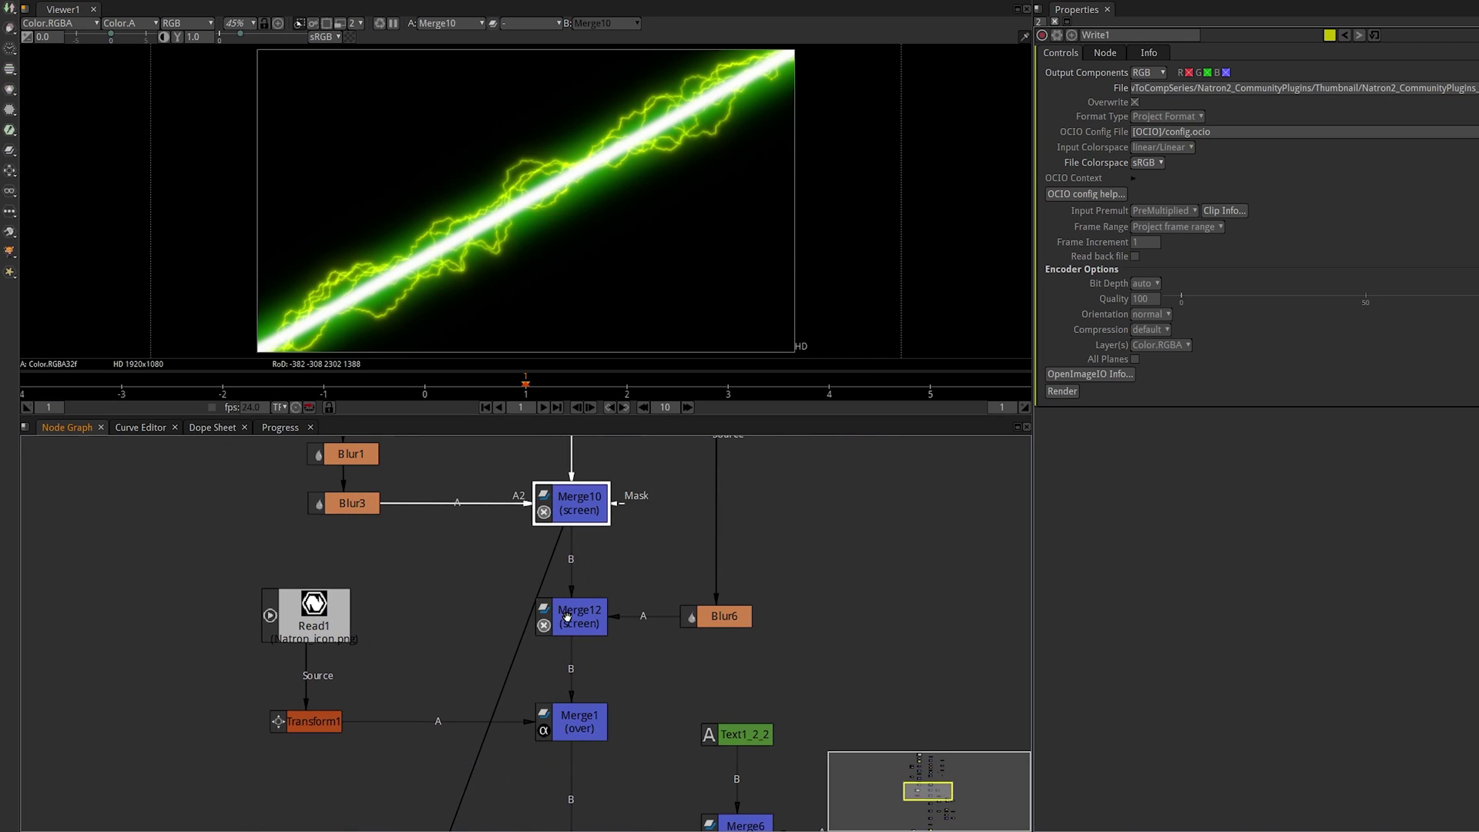
click(570, 606)
key(1)
scroll(573, 586, down, 3)
click(573, 587)
key(1)
scroll(573, 586, down, 2)
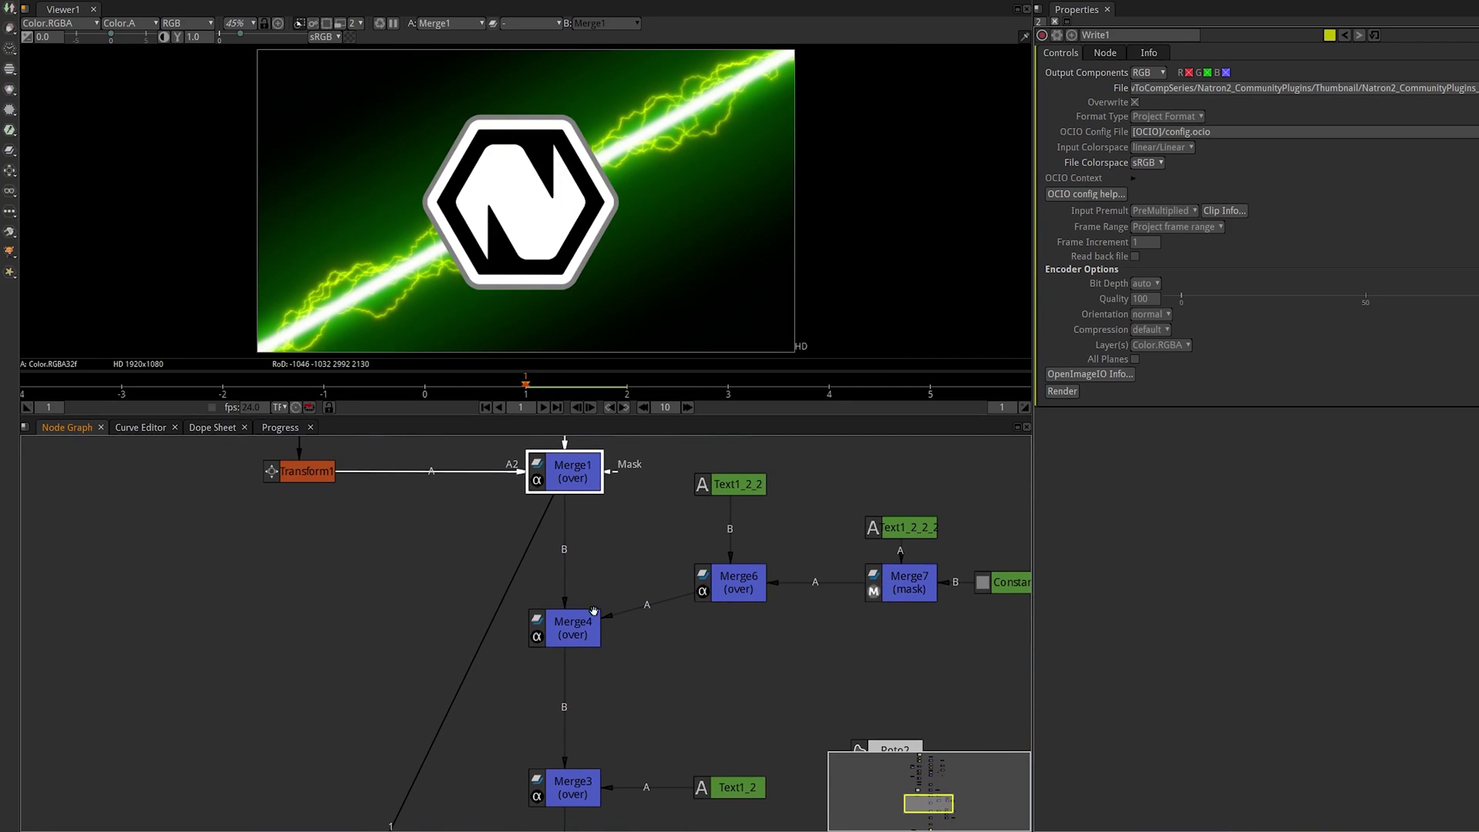
click(563, 630)
key(1)
scroll(590, 601, down, 2)
click(551, 651)
key(1)
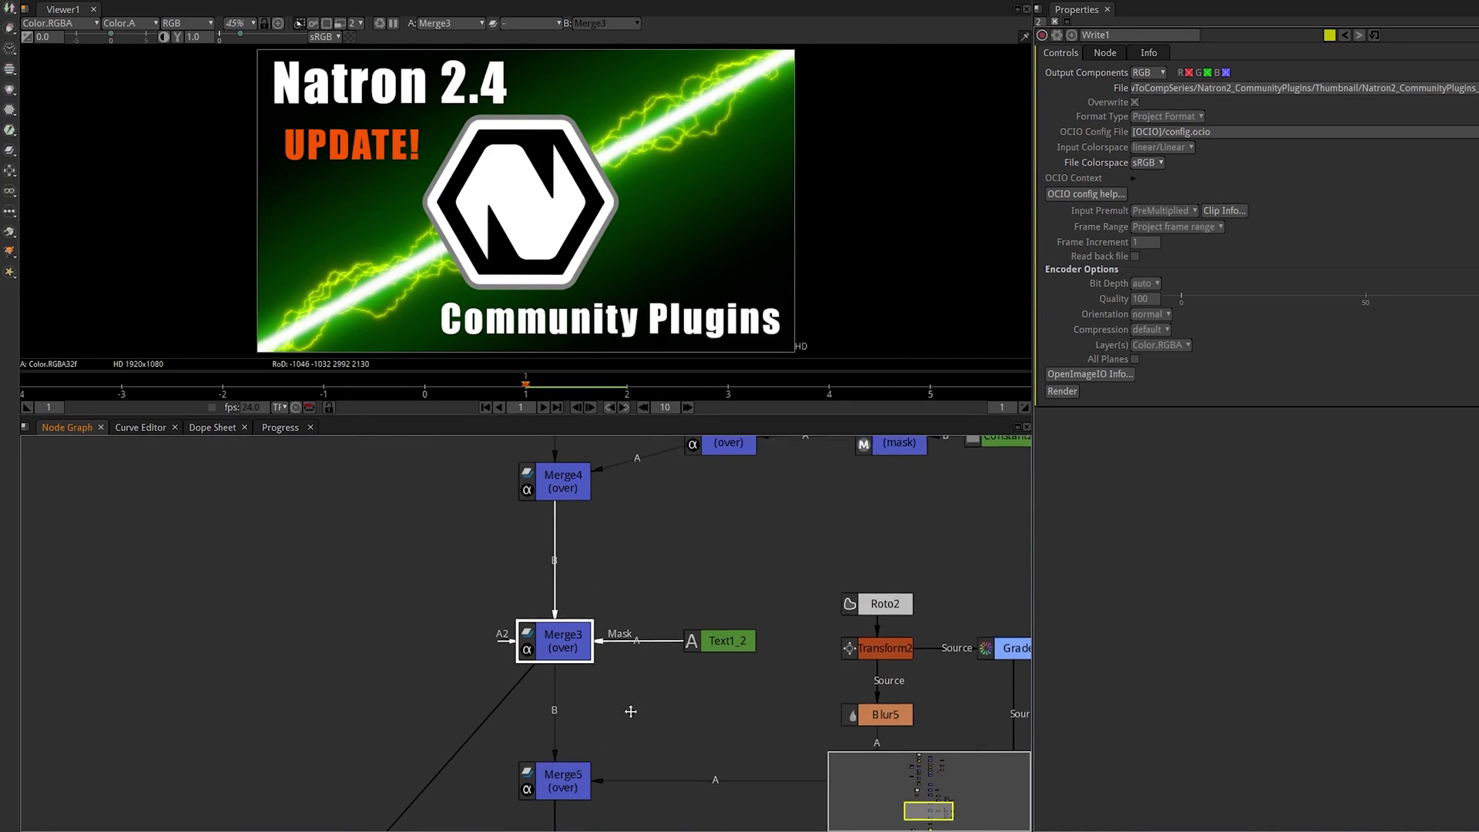
scroll(555, 629, down, 2)
click(558, 605)
key(1)
scroll(638, 562, down, 2)
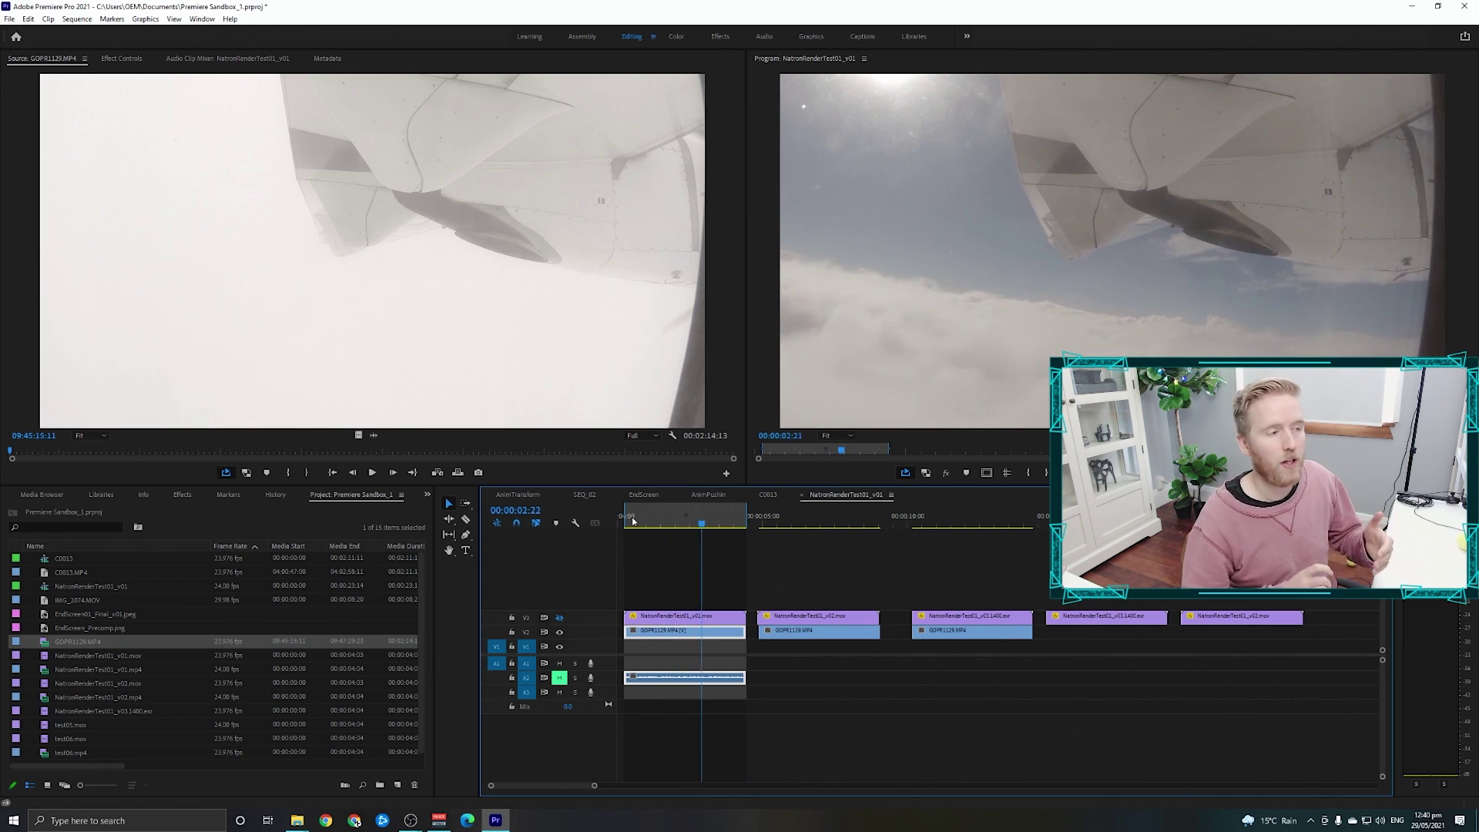
Step: Scrub the sequence and play the last clip in the Source Monitor
click(631, 521)
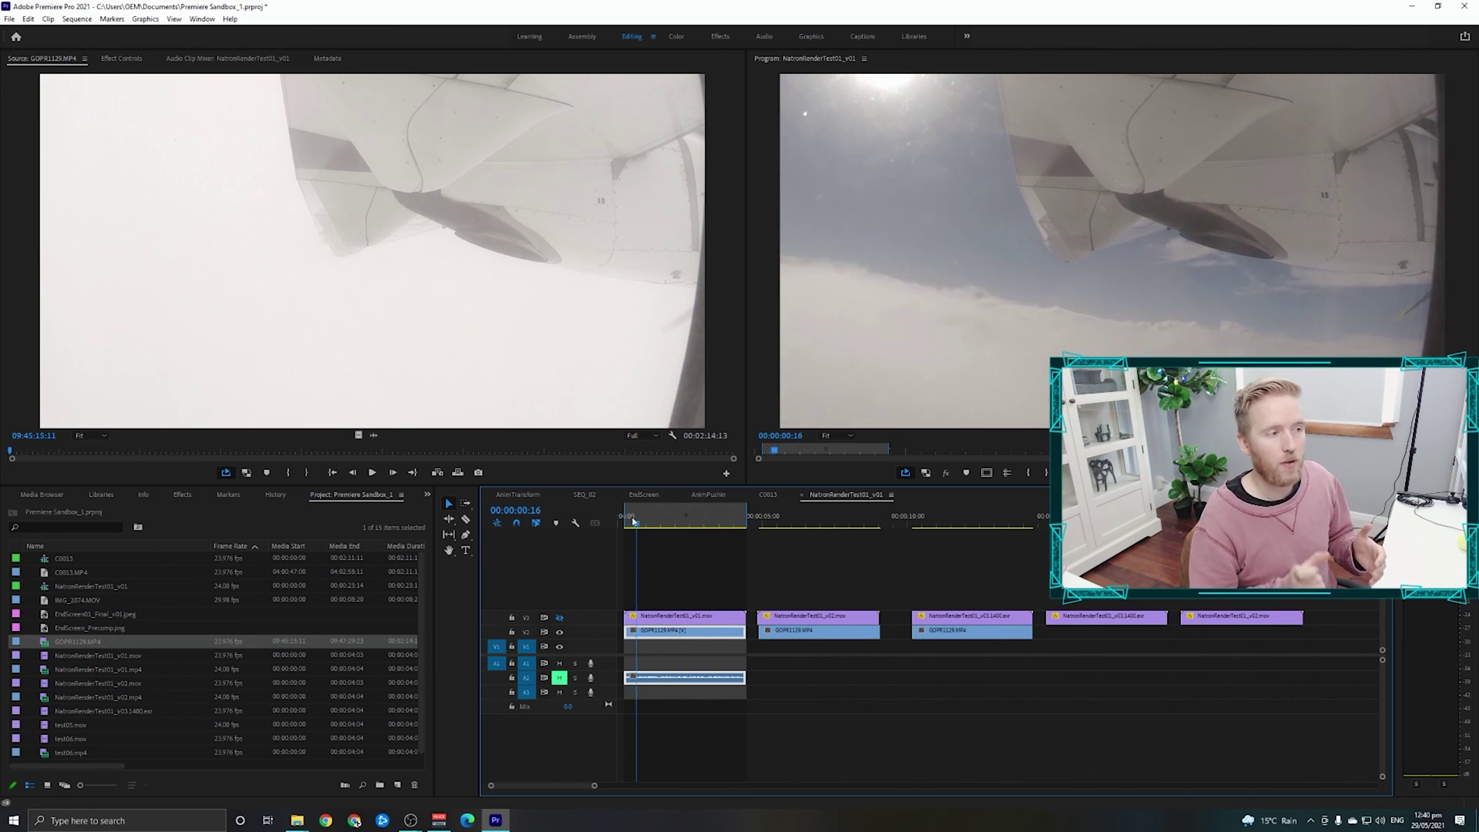
click(1177, 515)
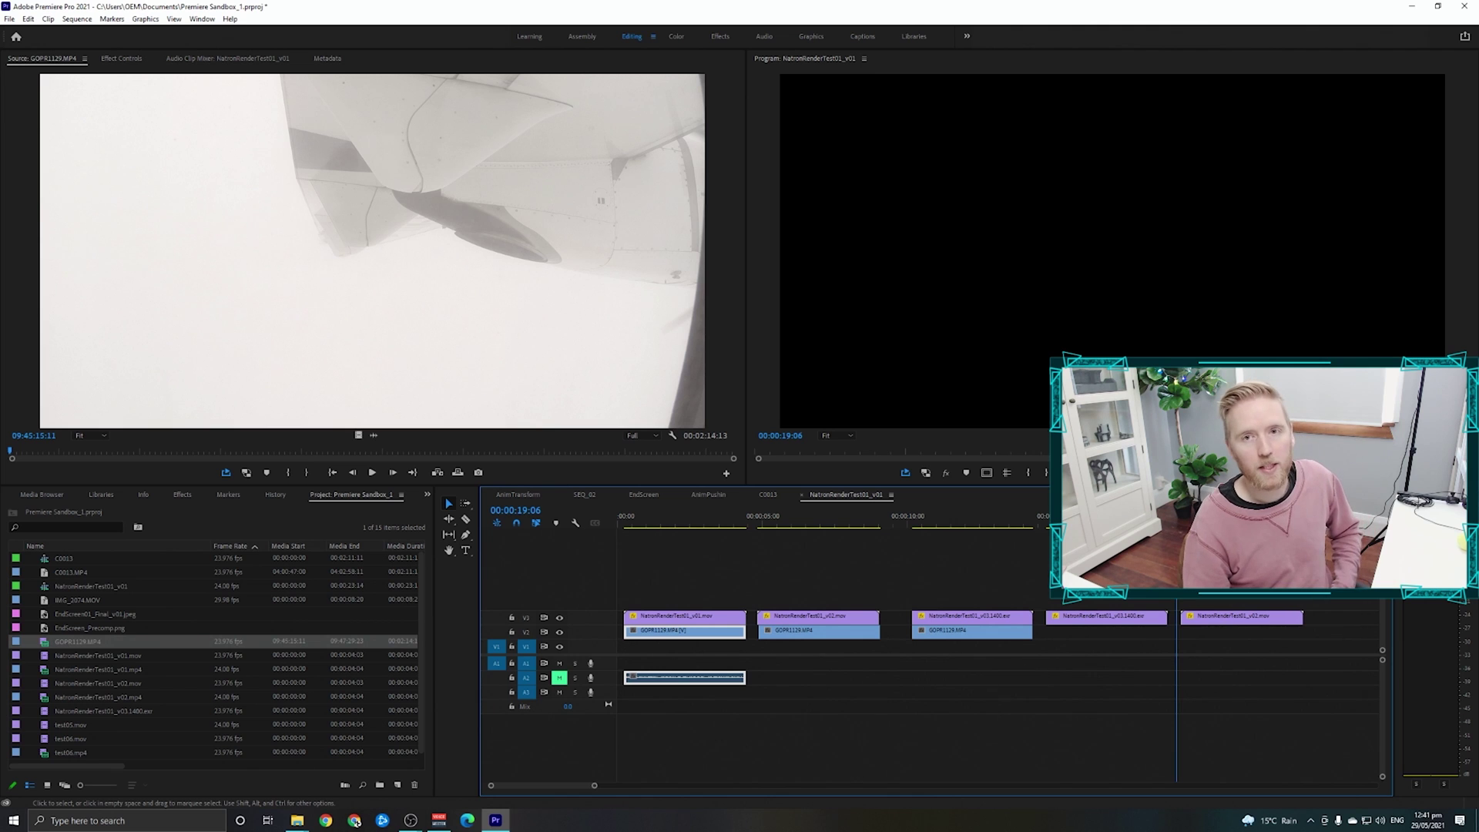
double_click(1242, 616)
click(372, 471)
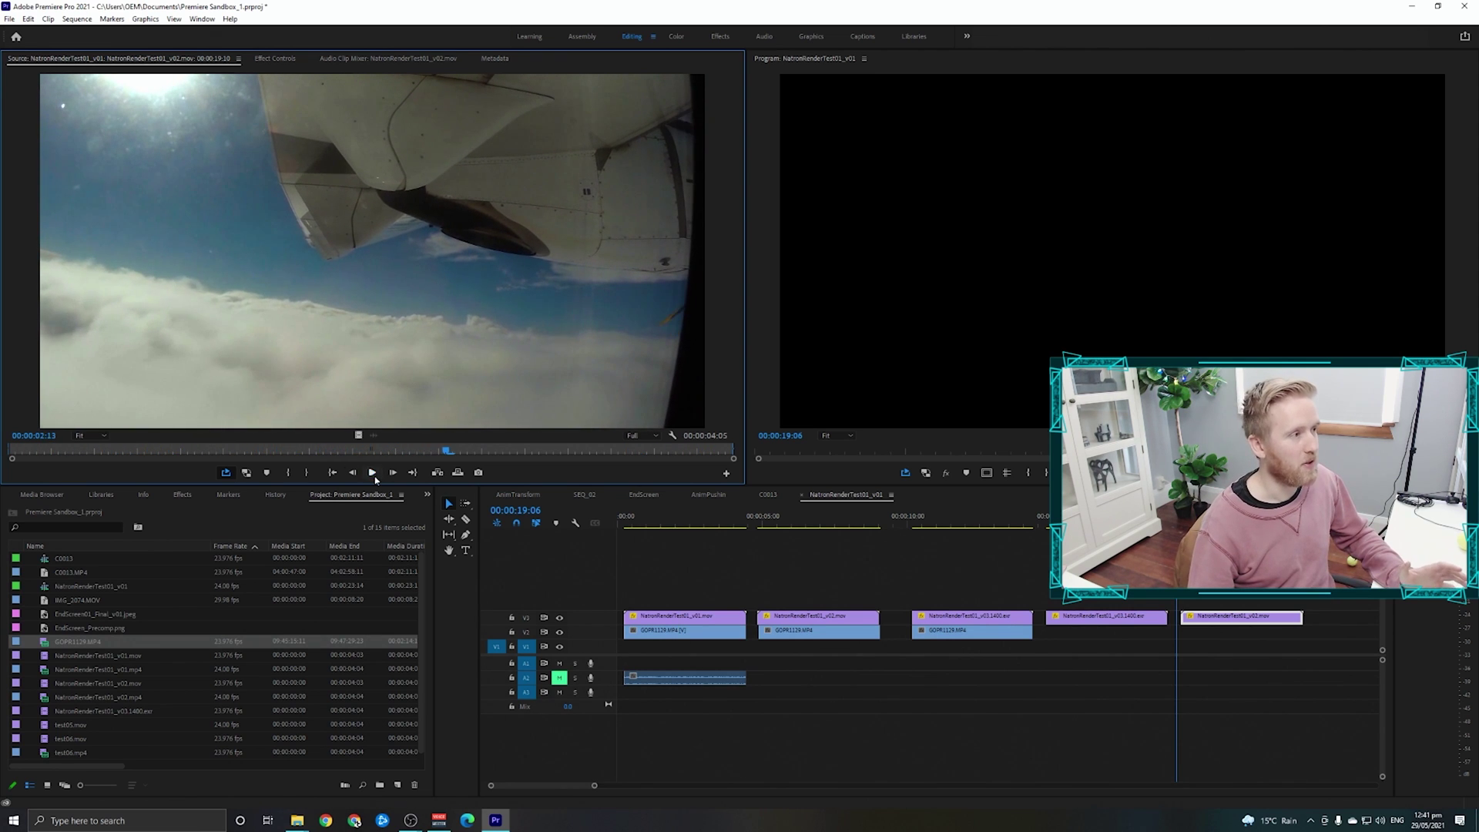
Step: Play NatronRenderTest01_v02.mov from the RenderTest folder in VLC
right_click(1201, 618)
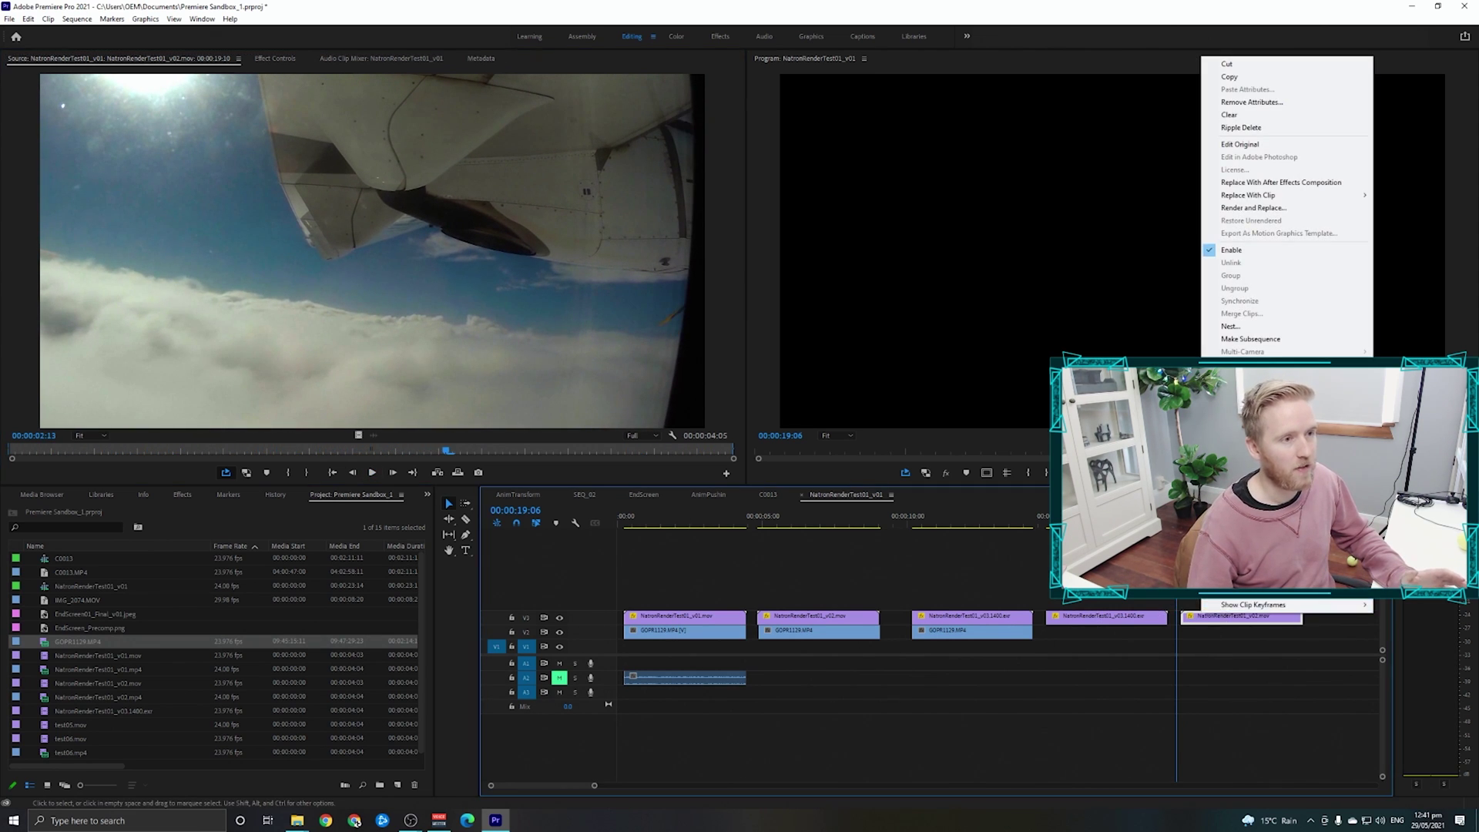
key(Escape)
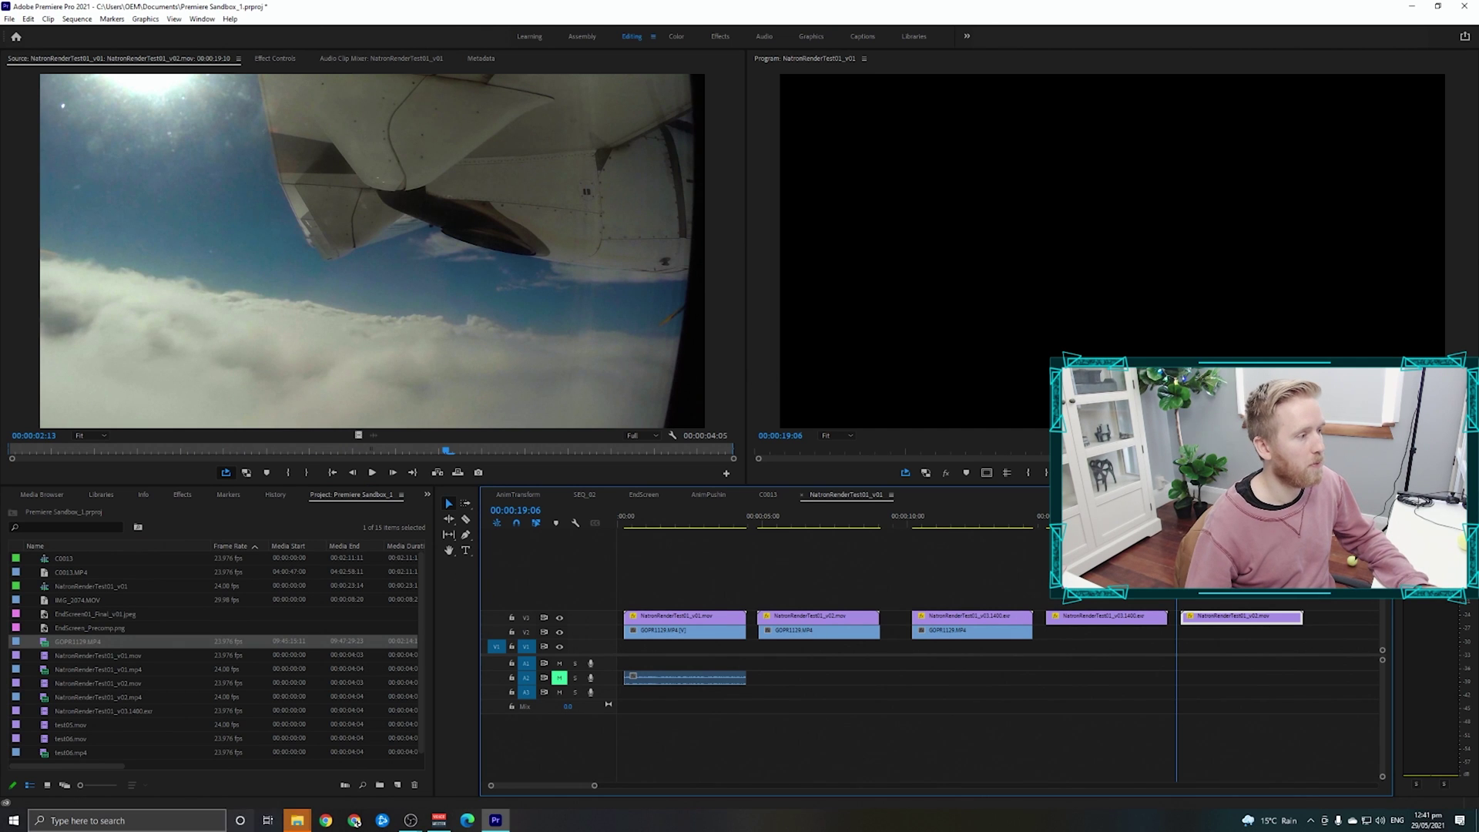
click(439, 763)
double_click(647, 335)
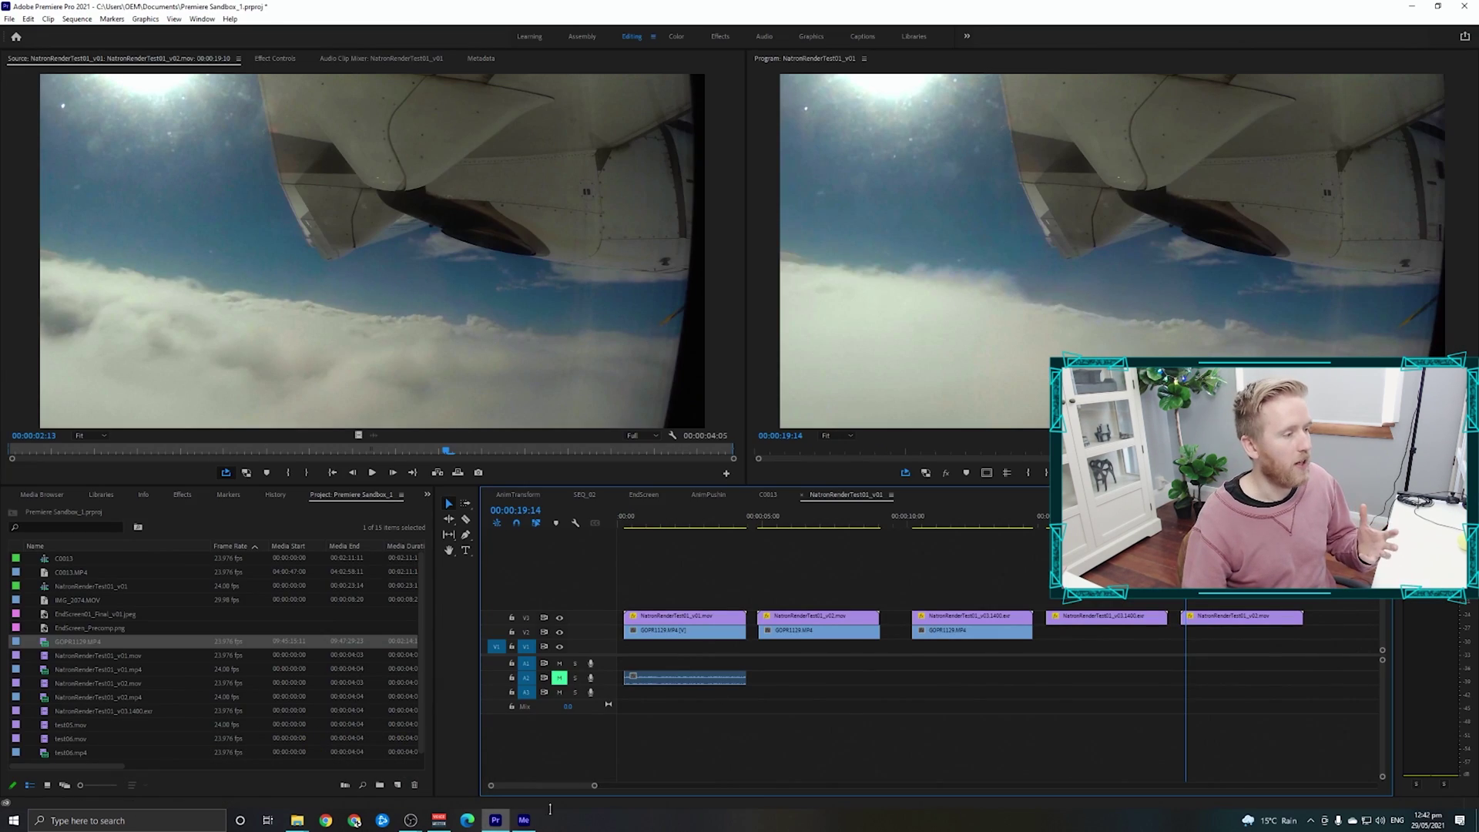
Step: Launch Media Encoder and add NatronRenderTest01_v02.mov to its queue
click(523, 820)
mouse_move(296, 821)
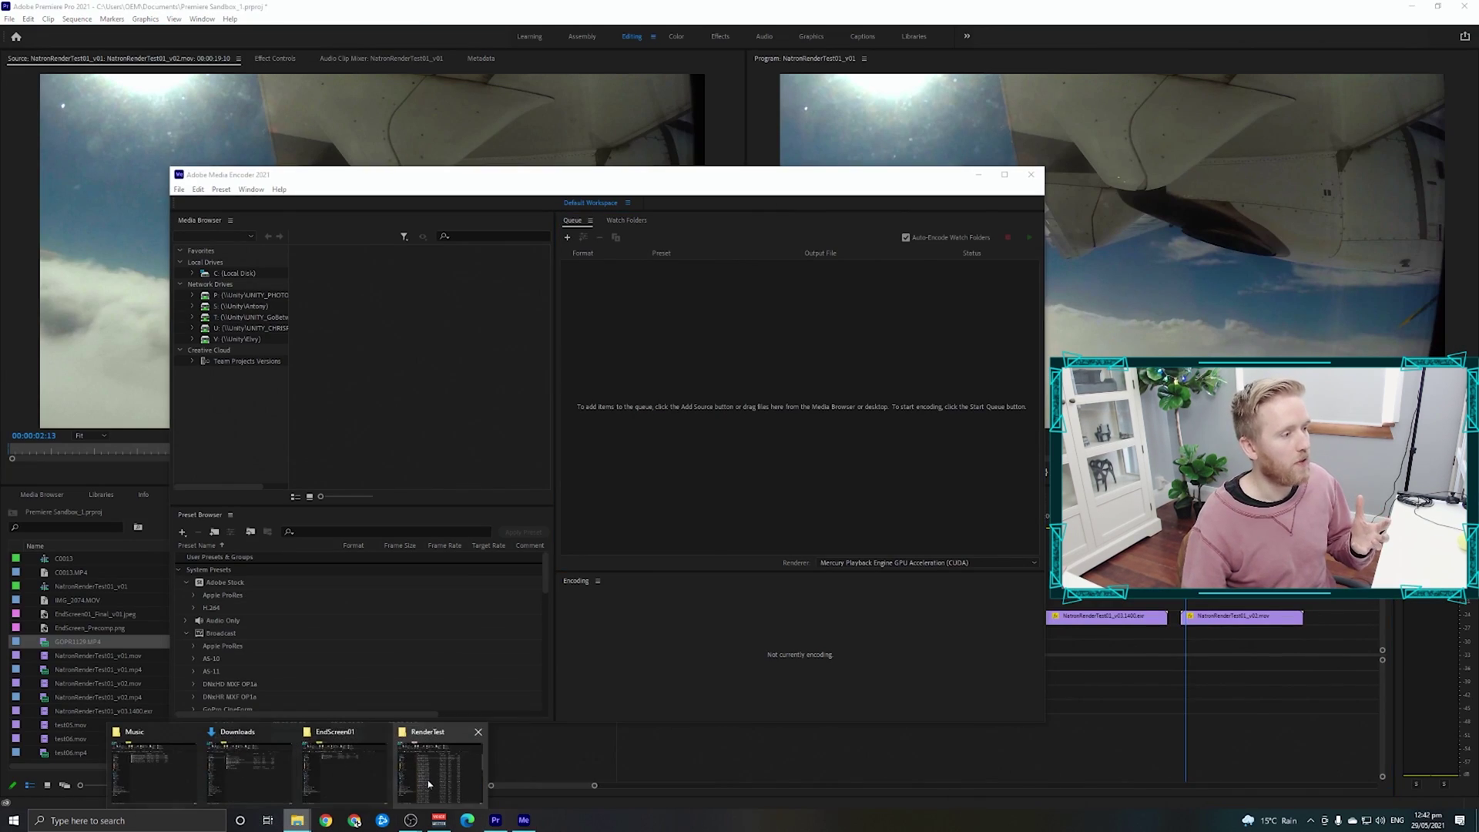
click(427, 785)
drag(538, 181, 349, 135)
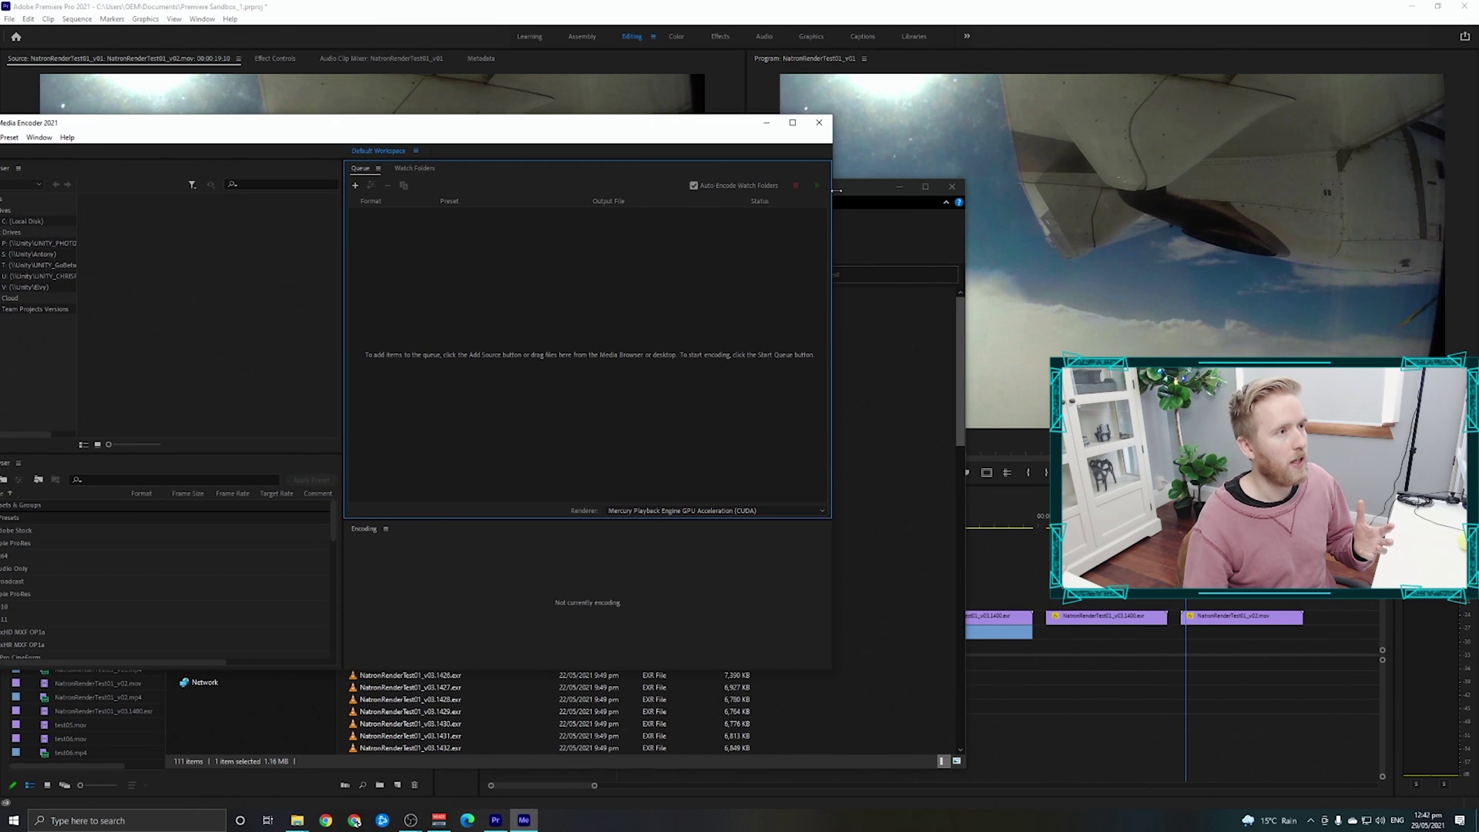
drag(874, 191, 1258, 171)
mouse_move(802, 307)
mouse_down()
mouse_move(341, 526)
mouse_move(462, 419)
mouse_up()
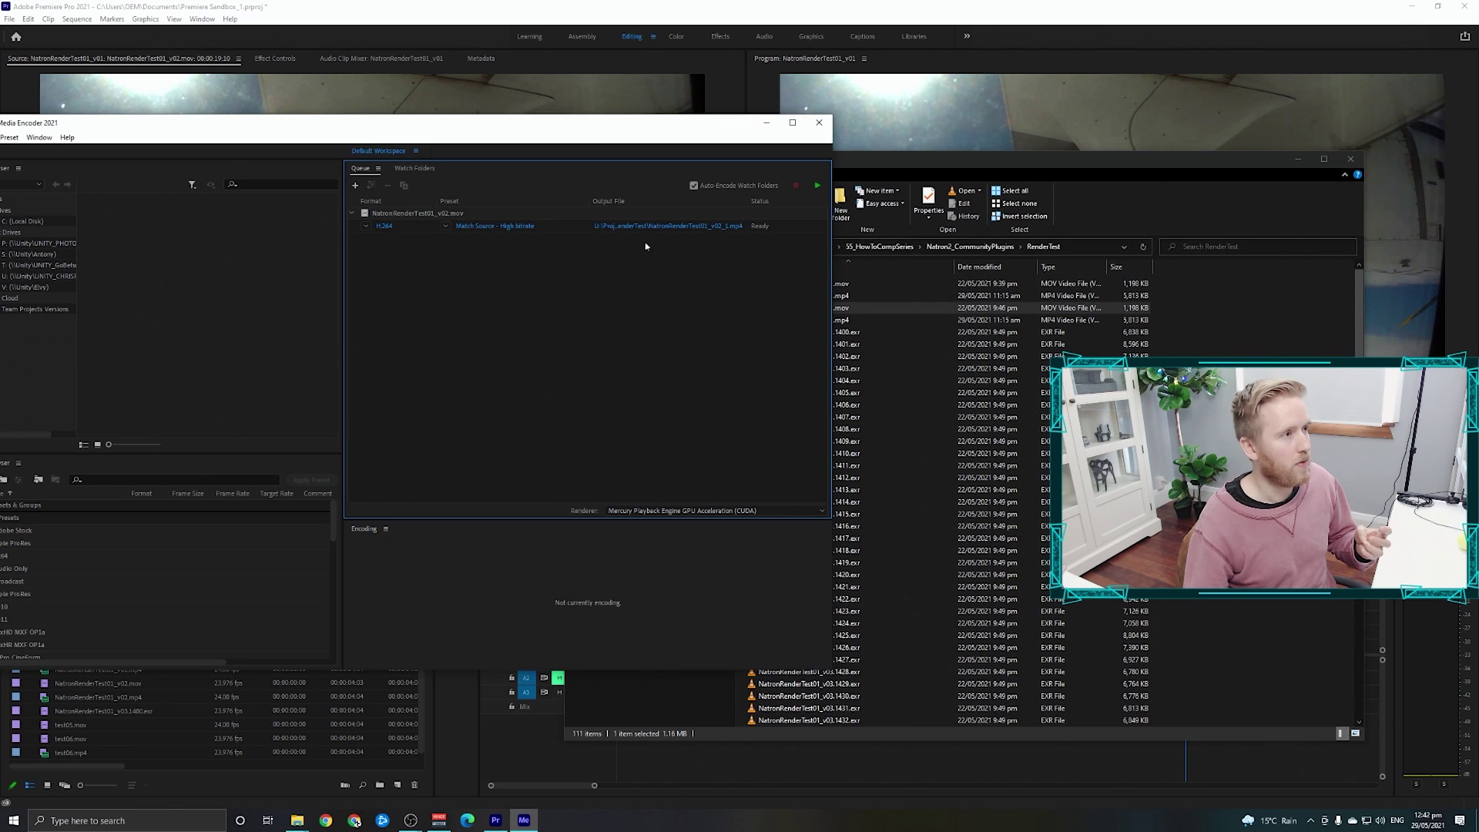
Step: Encode the queue and play the resulting NatronRenderTest01_v02_1.mp4 in VLC
click(819, 186)
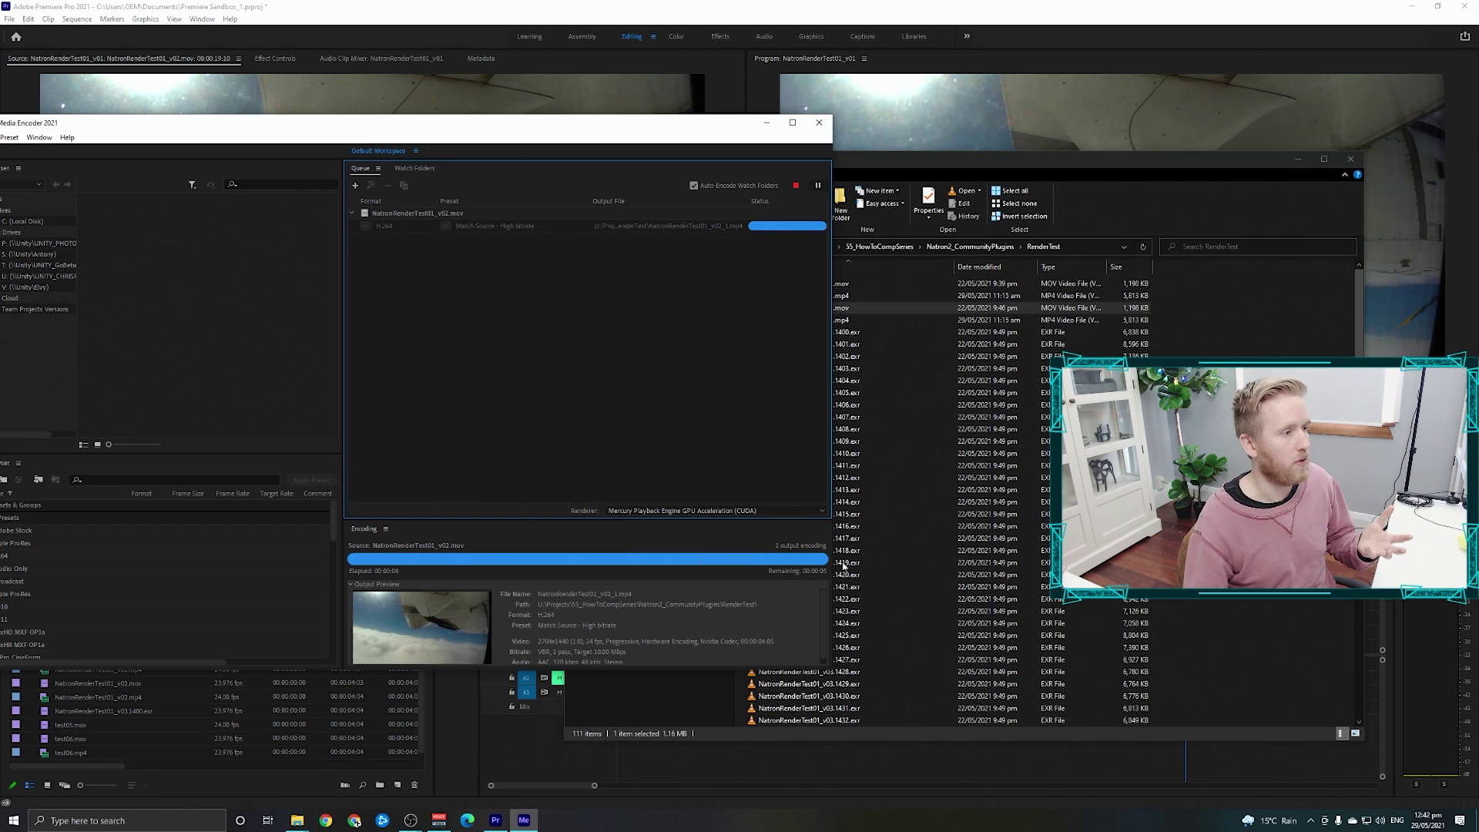
click(854, 308)
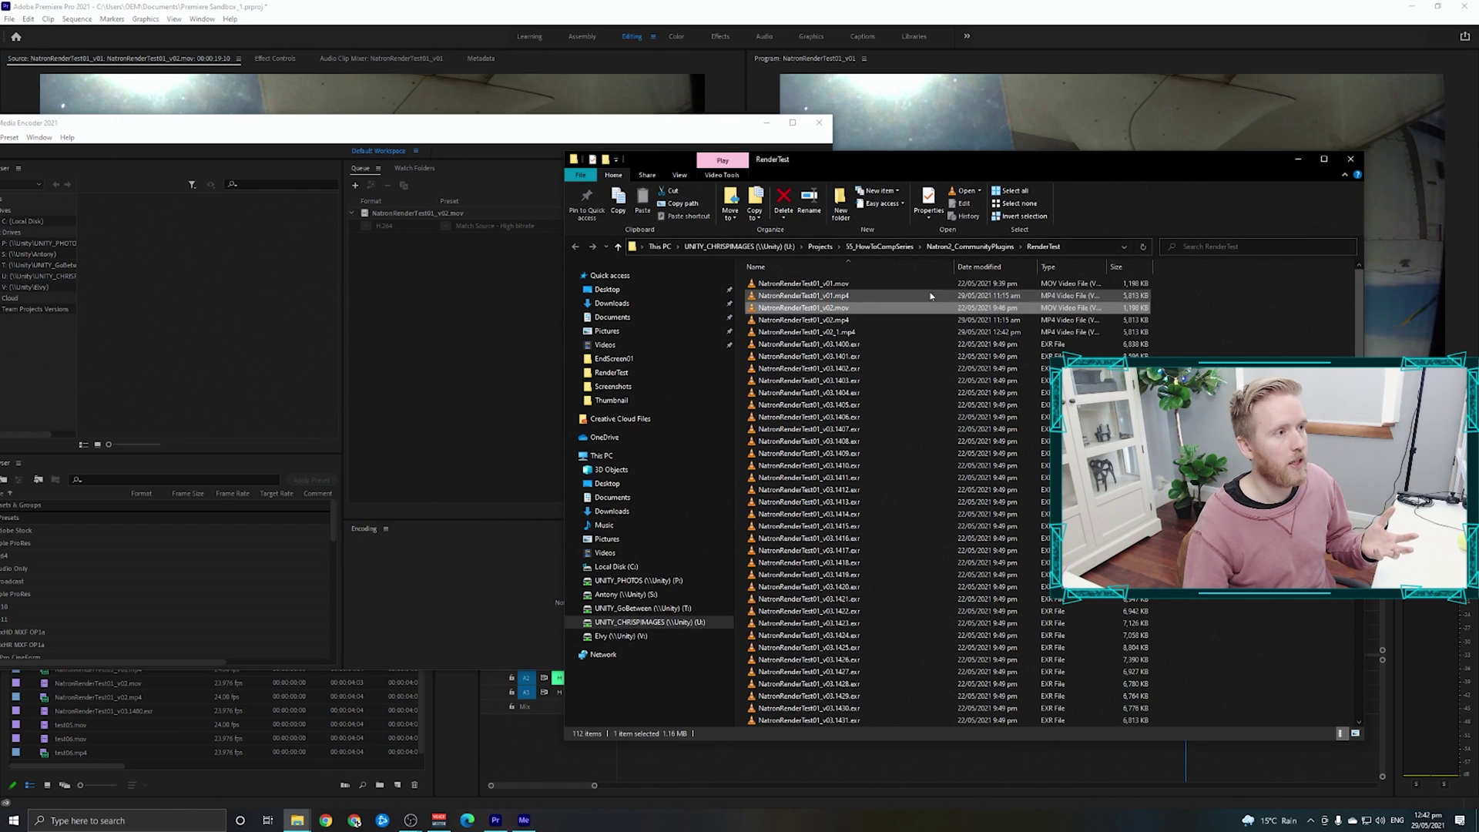
double_click(856, 332)
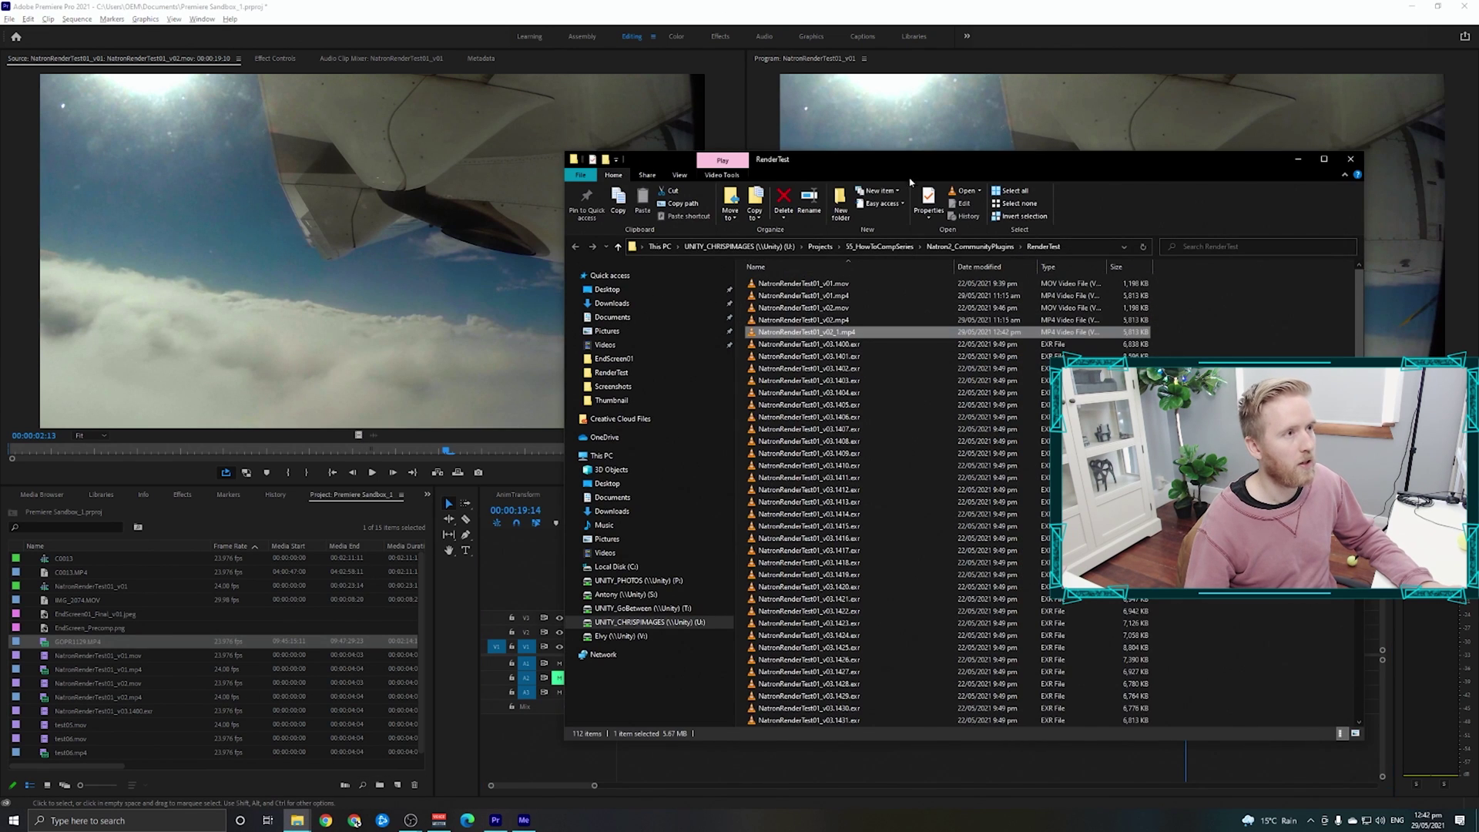
Step: Import NatronRenderTest01_v02_1.mp4 into the project and sequence, then play it
drag(527, 339, 174, 693)
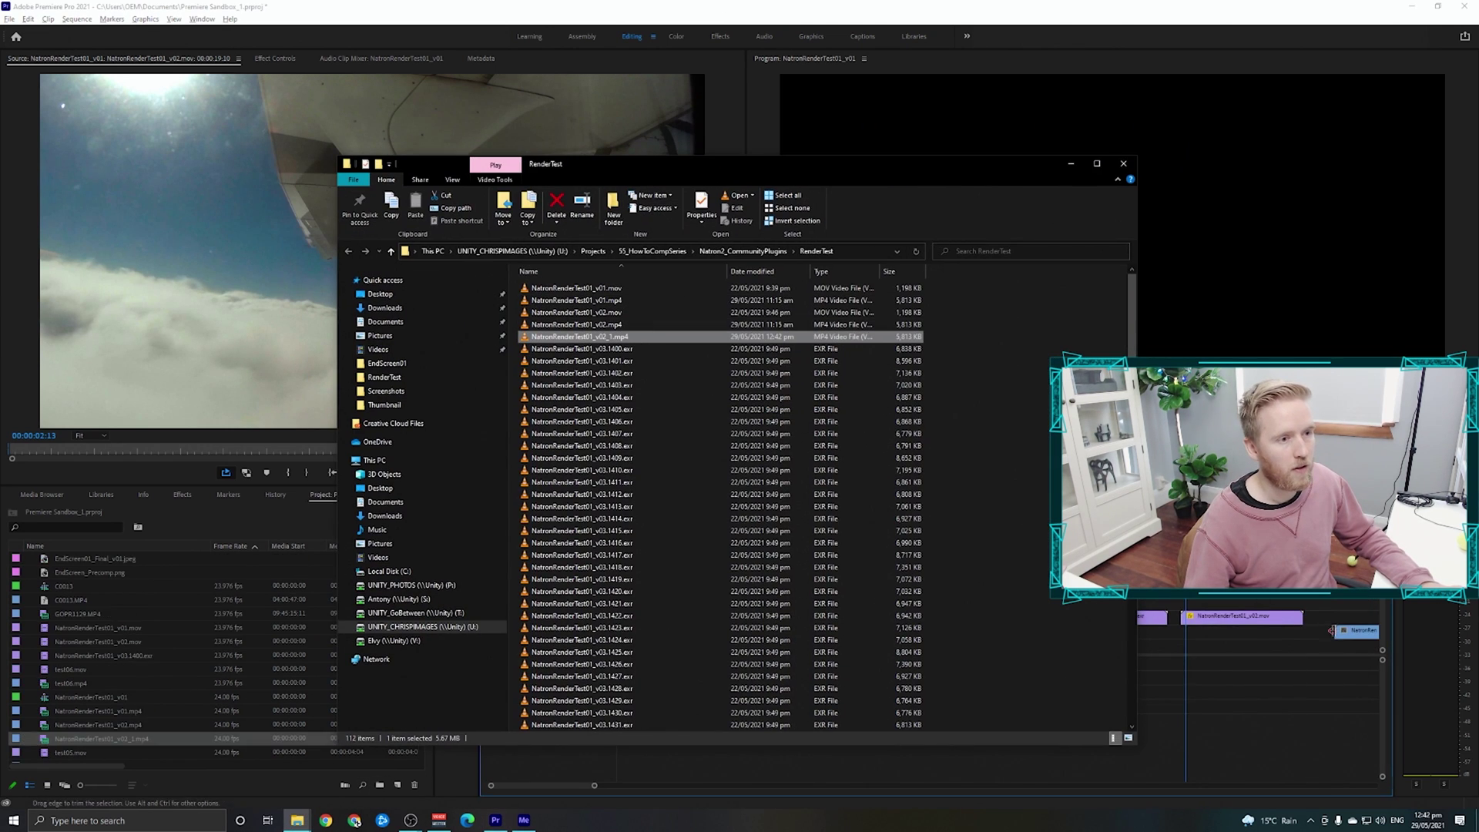
key(space)
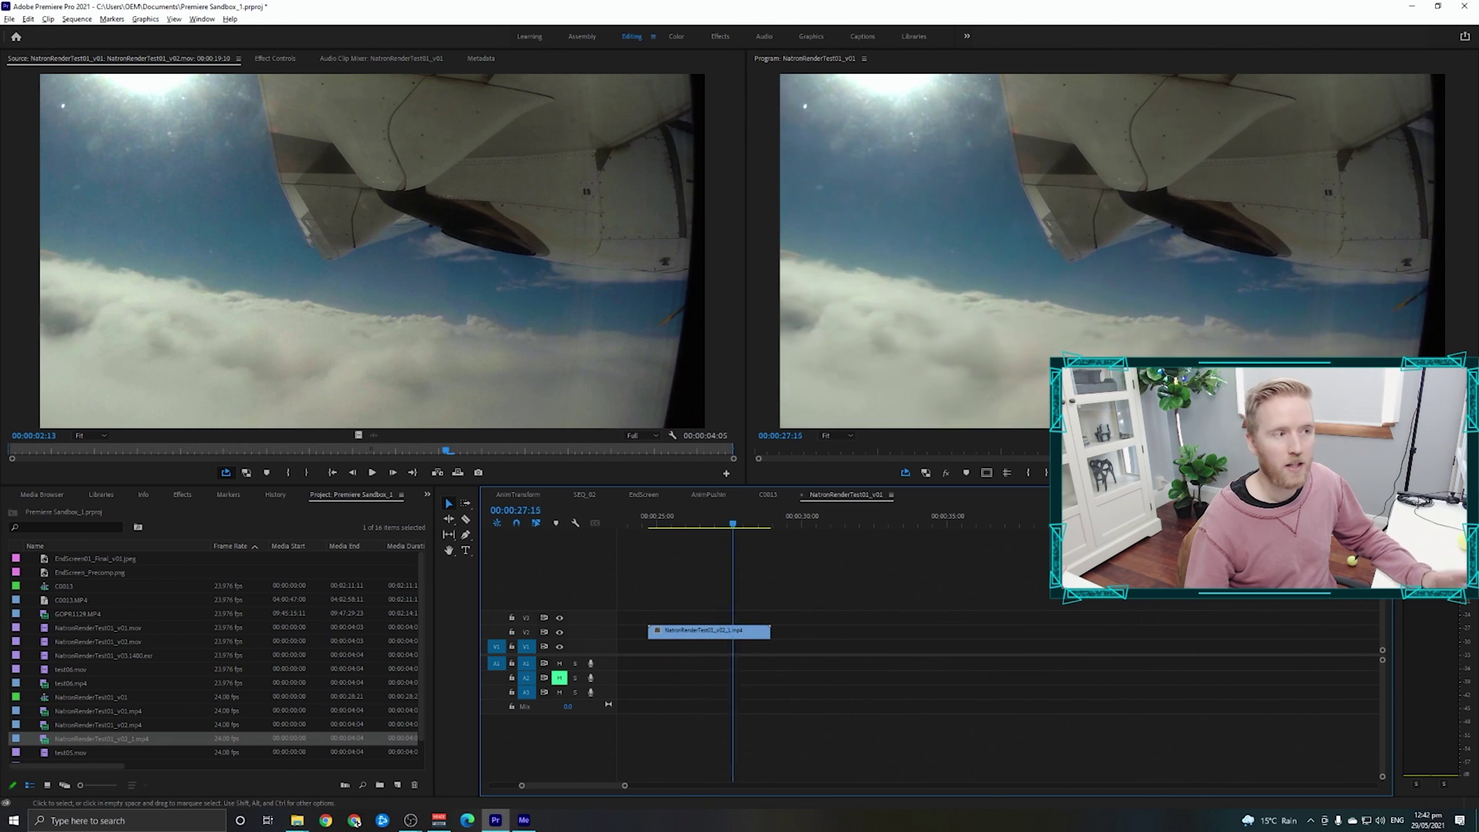
key(space)
scroll(828, 604, up, 3)
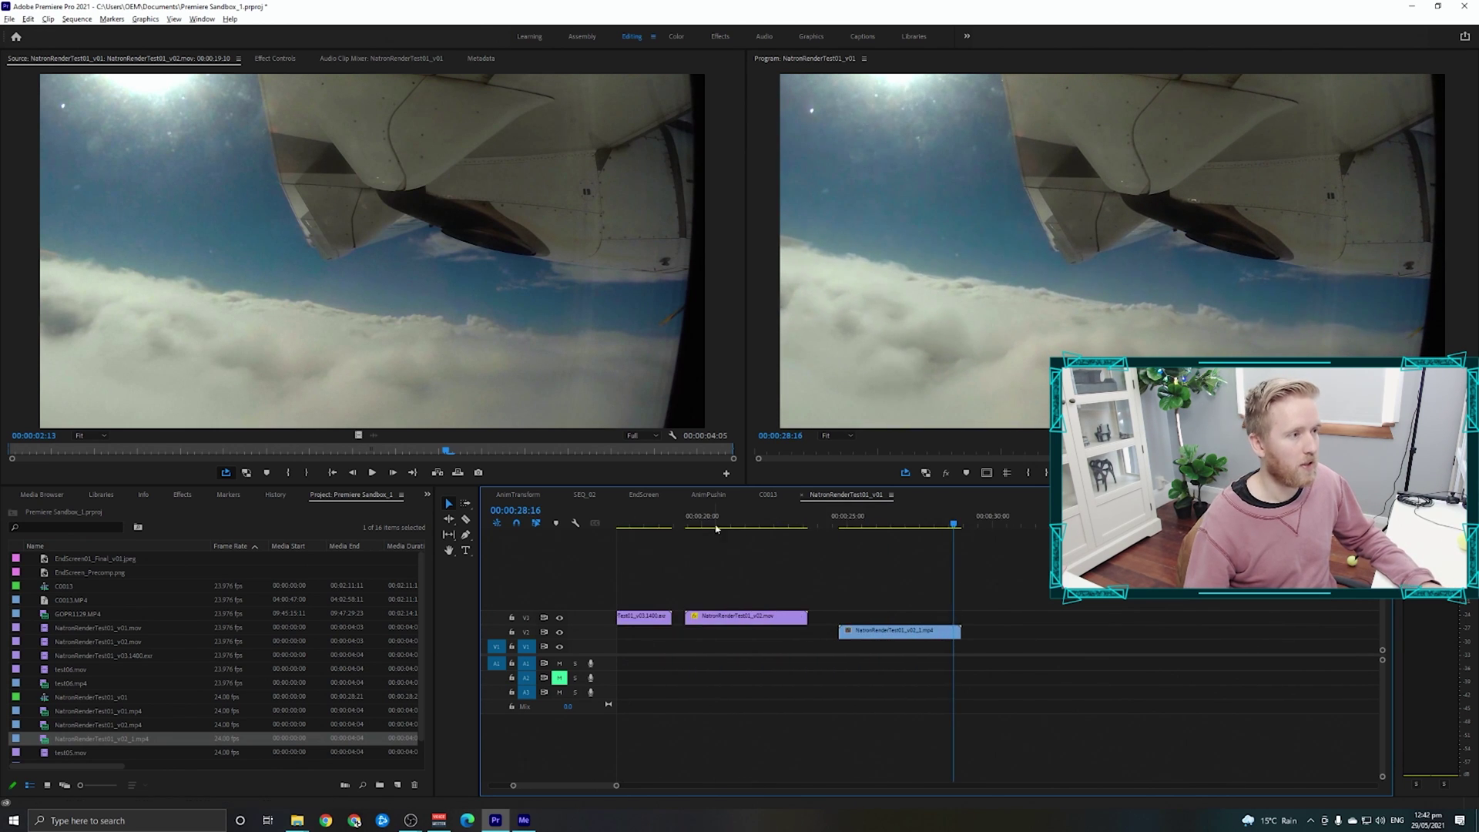
Step: Replay the sequence from the start of the mov clip
key(space)
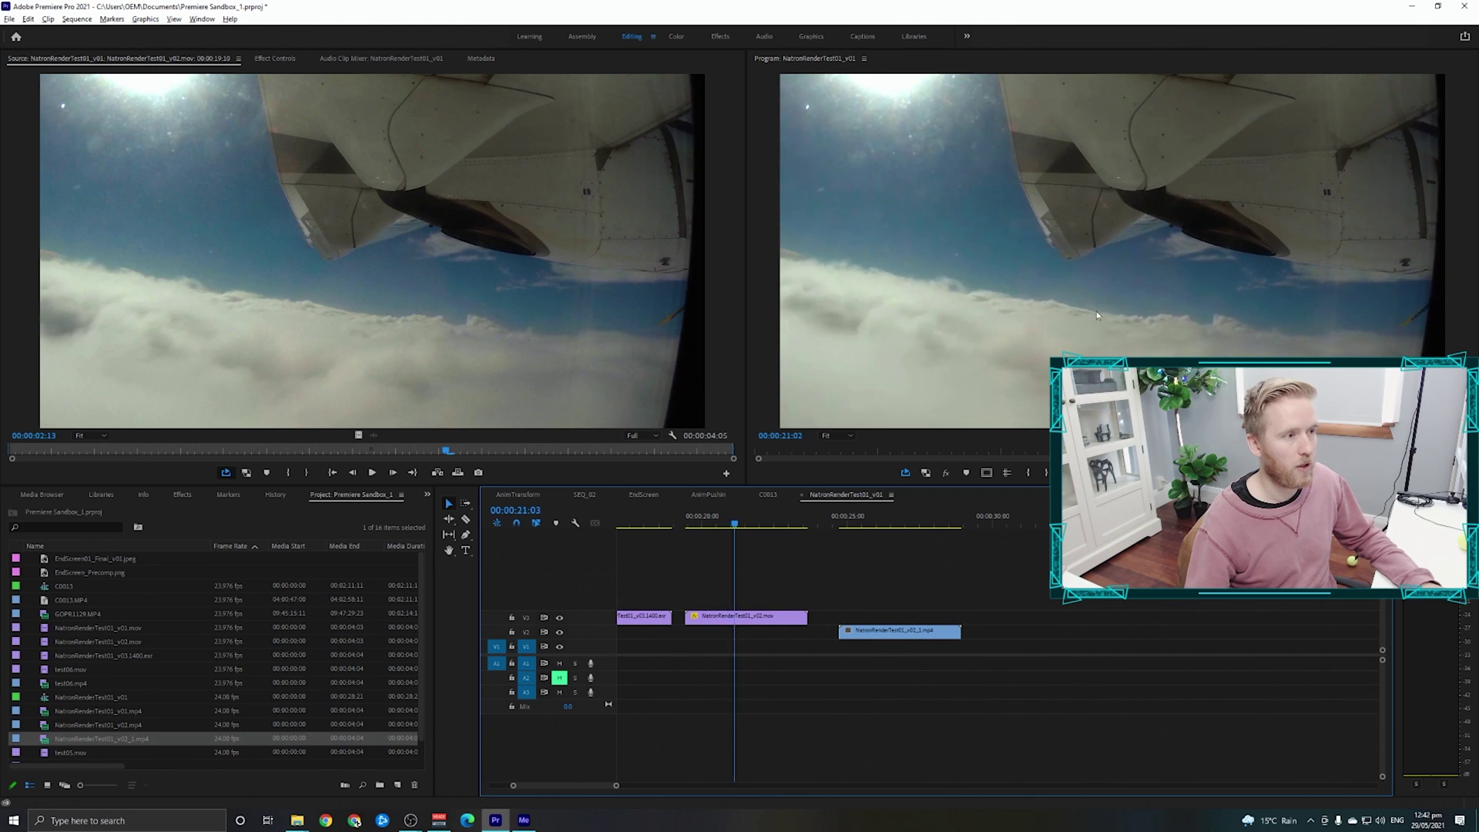
click(701, 522)
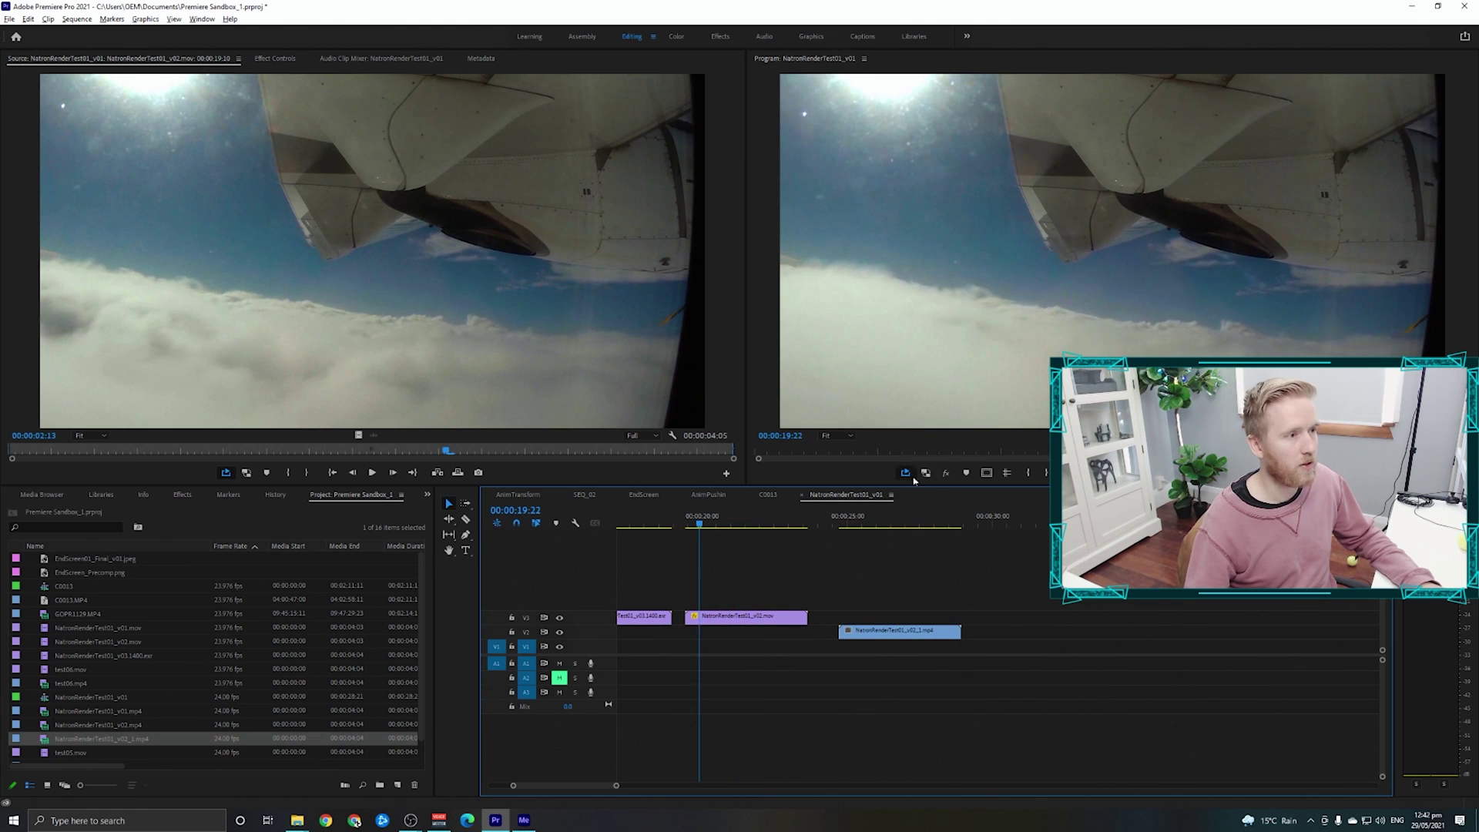
click(942, 374)
key(space)
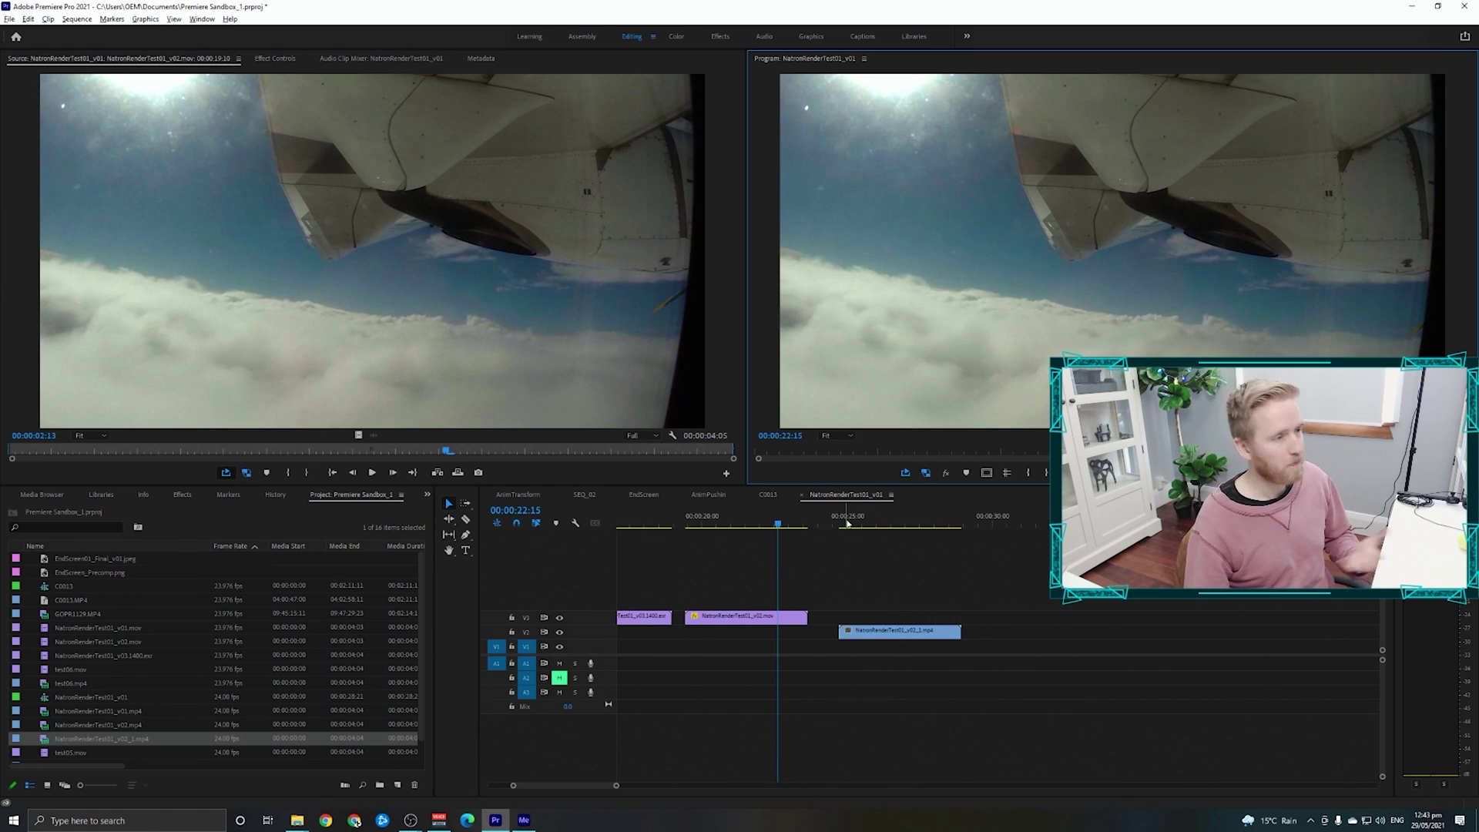
key(minus)
click(670, 523)
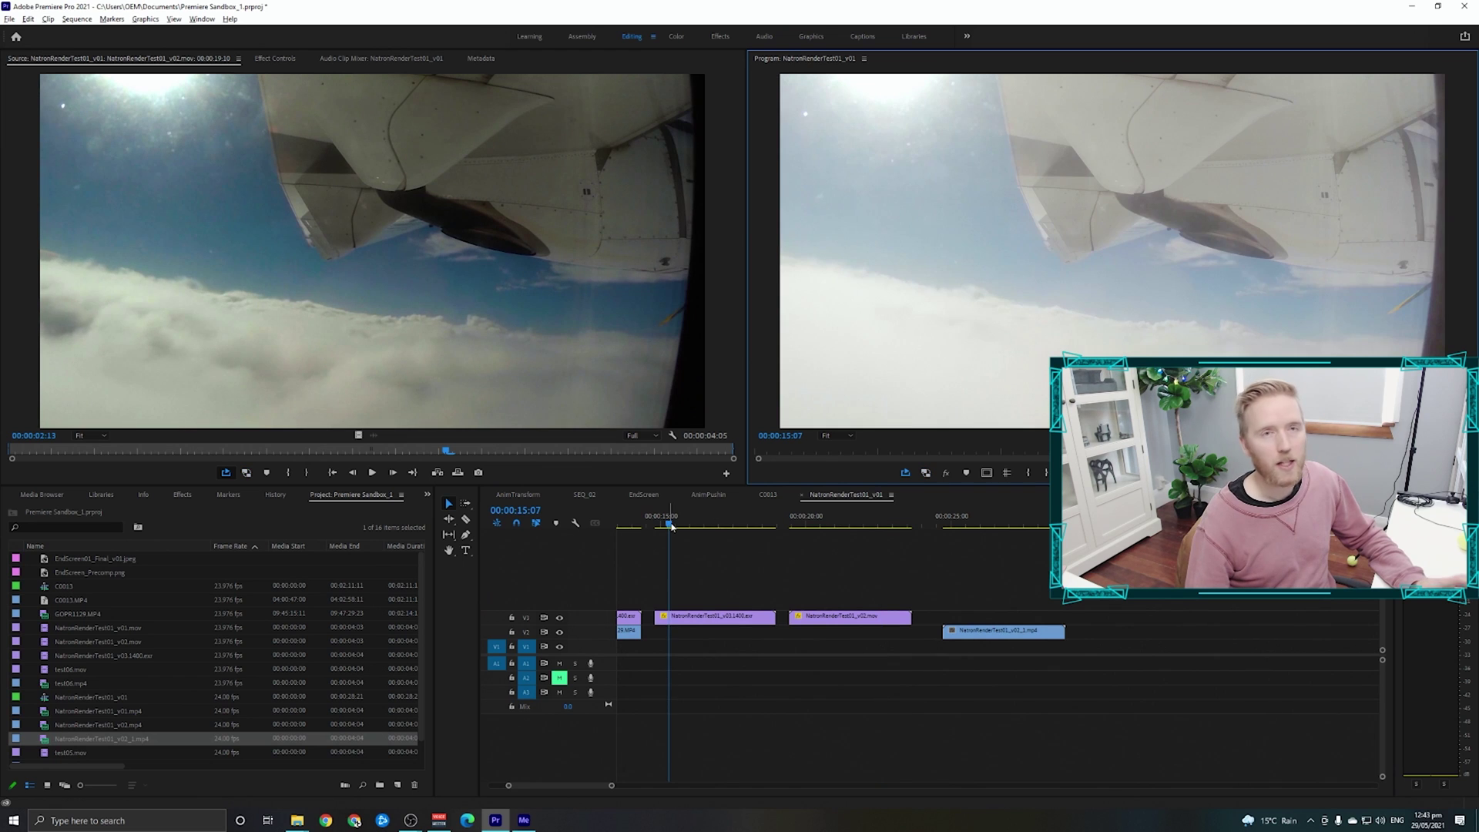
key(space)
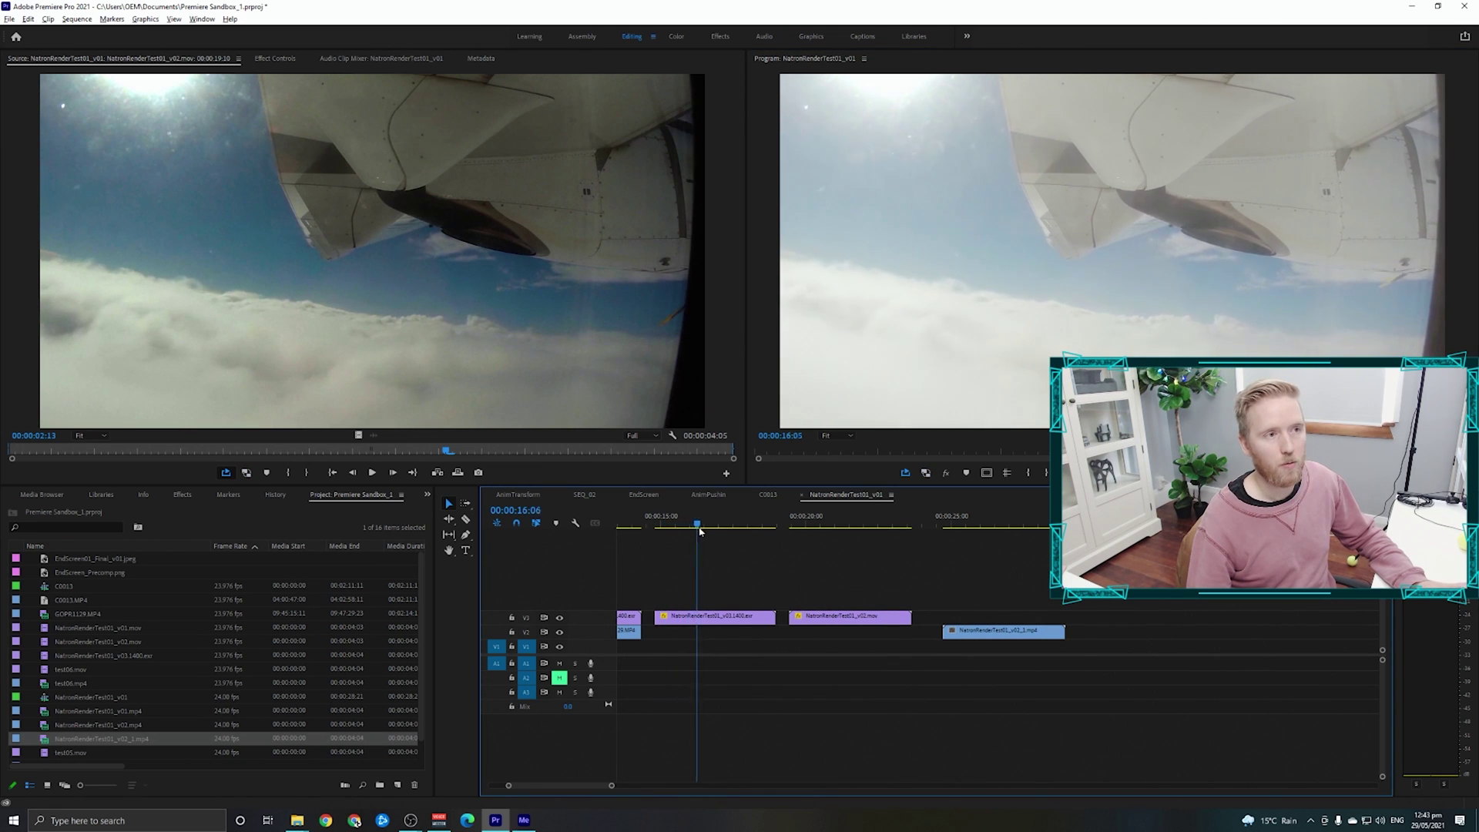
click(655, 523)
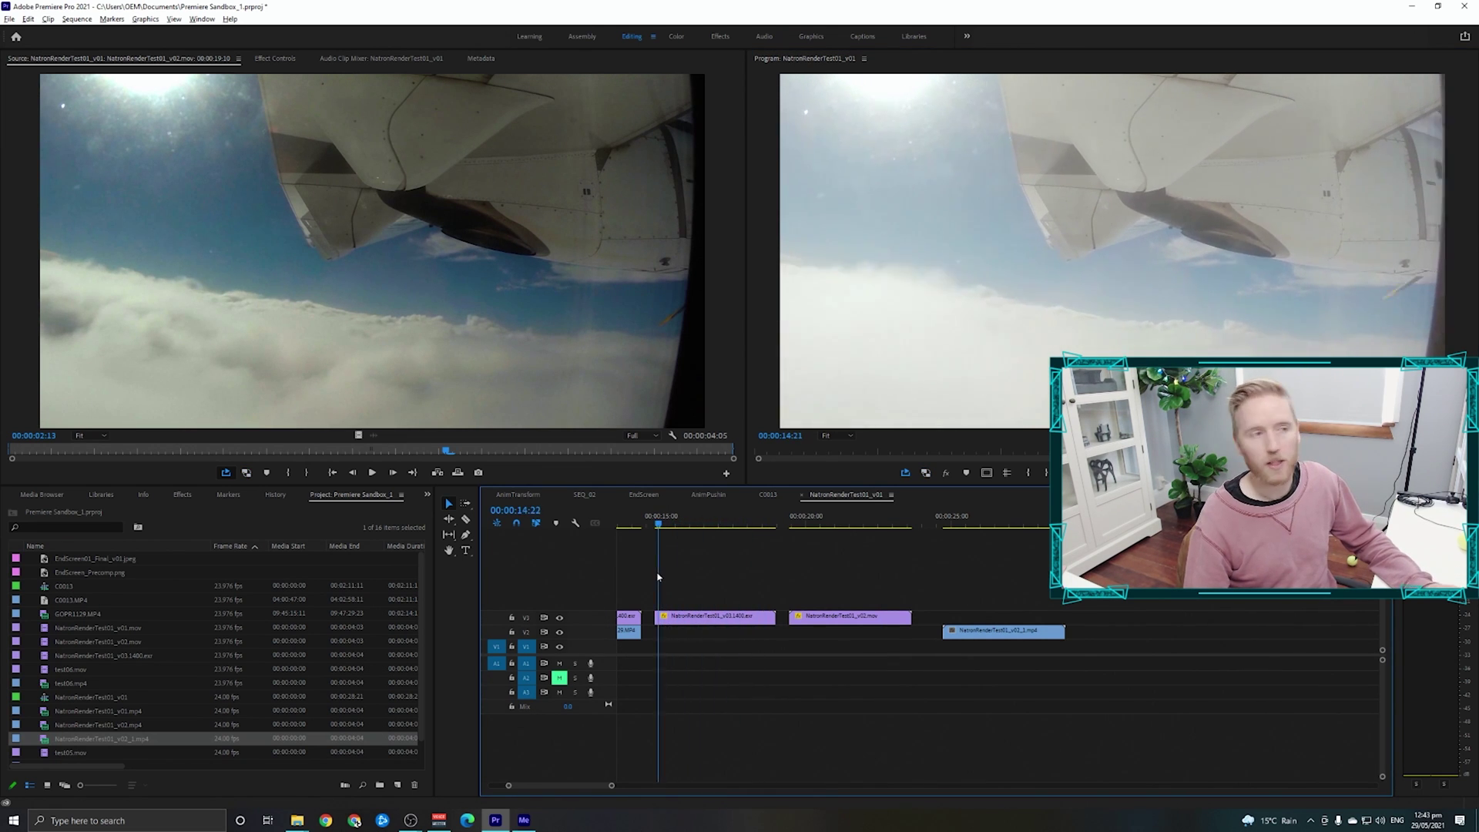
key(space)
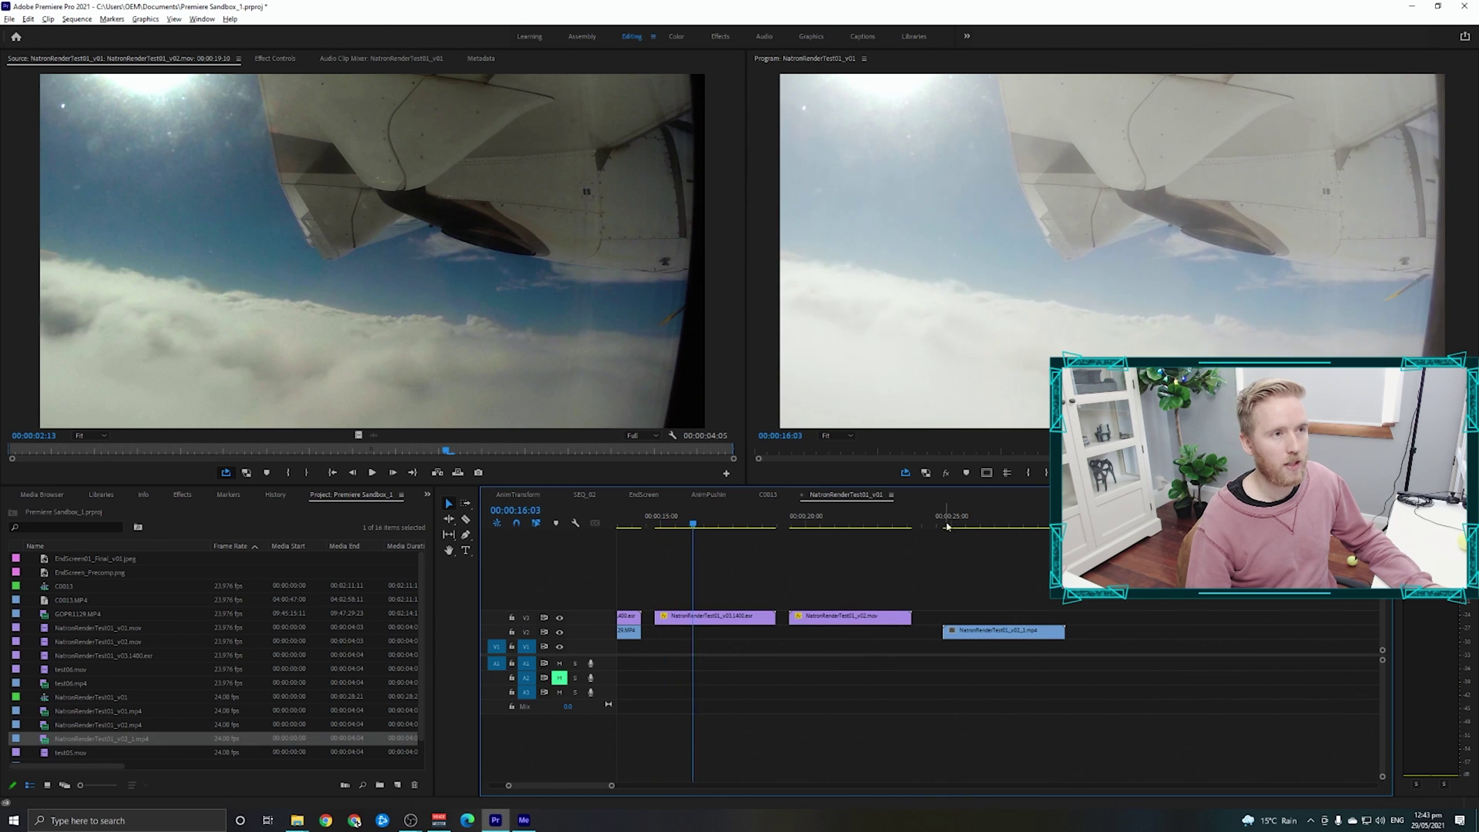